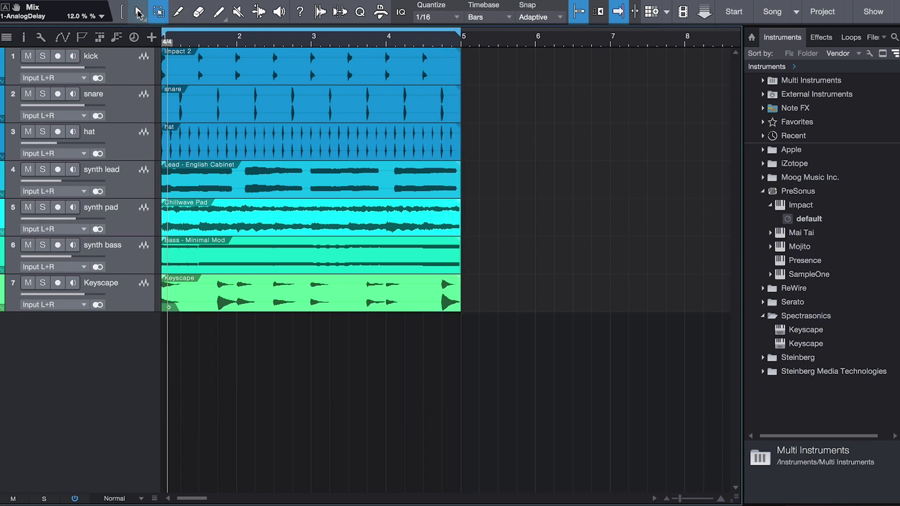
- Select all seven four-bar loops with the Arrow tool and copy them to bar 5
click(139, 12)
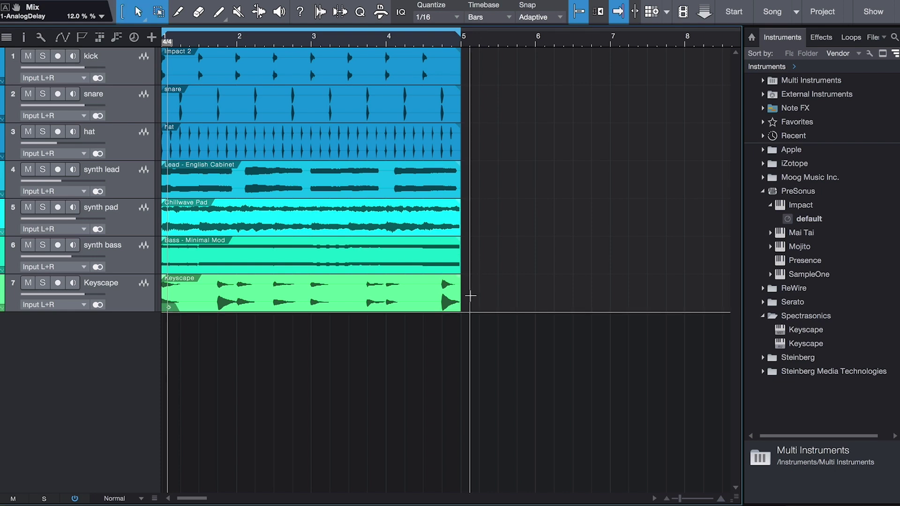
drag(470, 311, 131, 68)
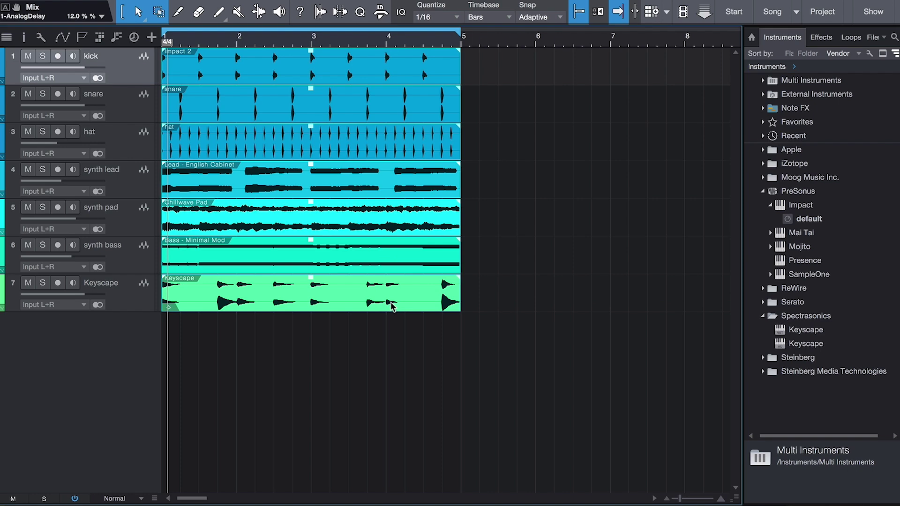
drag(483, 312, 127, 81)
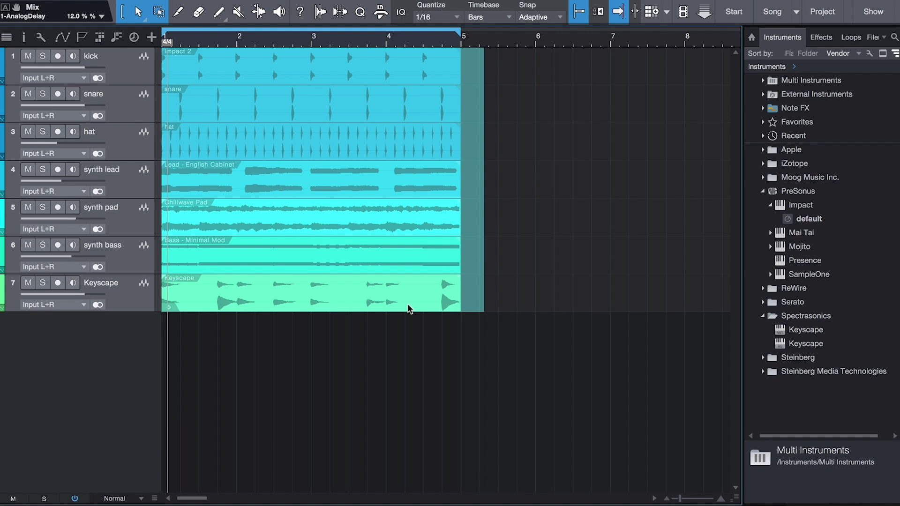
drag(413, 310, 715, 311)
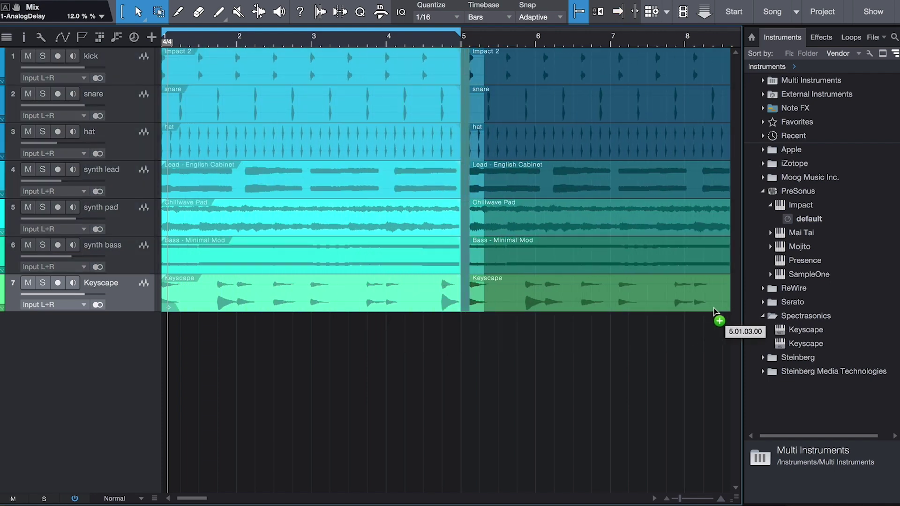
drag(715, 312, 708, 311)
- Select all 14 events and copy the eight bars to start at bar 9
scroll(643, 338, down, 5)
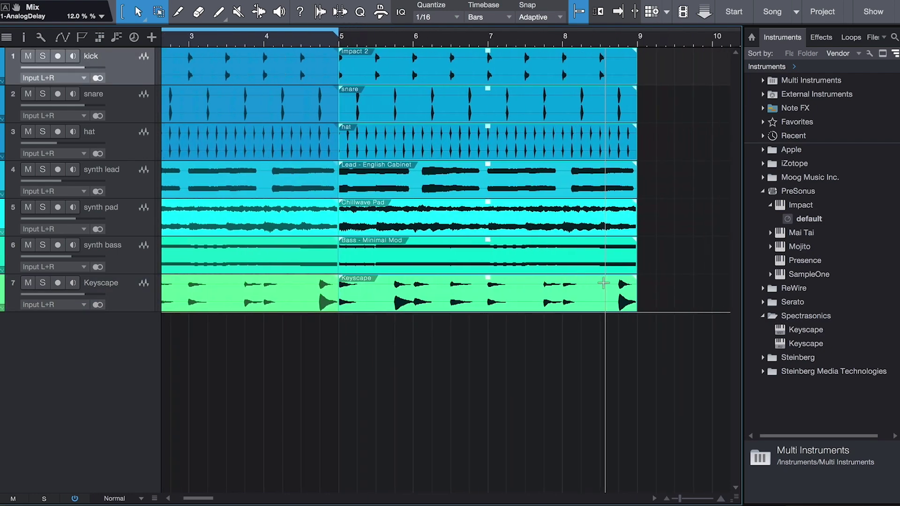
scroll(633, 334, up, 5)
scroll(636, 337, down, 3)
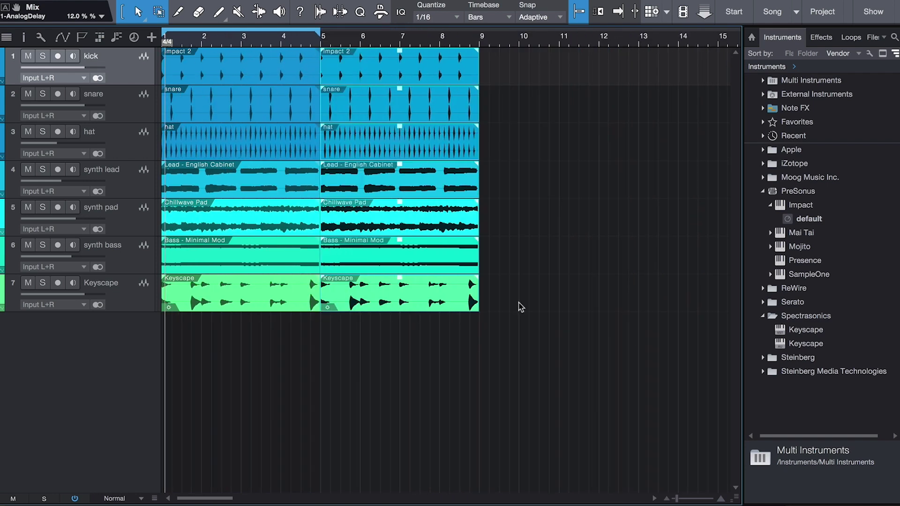
mouse_move(521, 307)
mouse_down()
mouse_move(291, 197)
mouse_move(211, 84)
mouse_move(162, 51)
mouse_move(153, 67)
mouse_up()
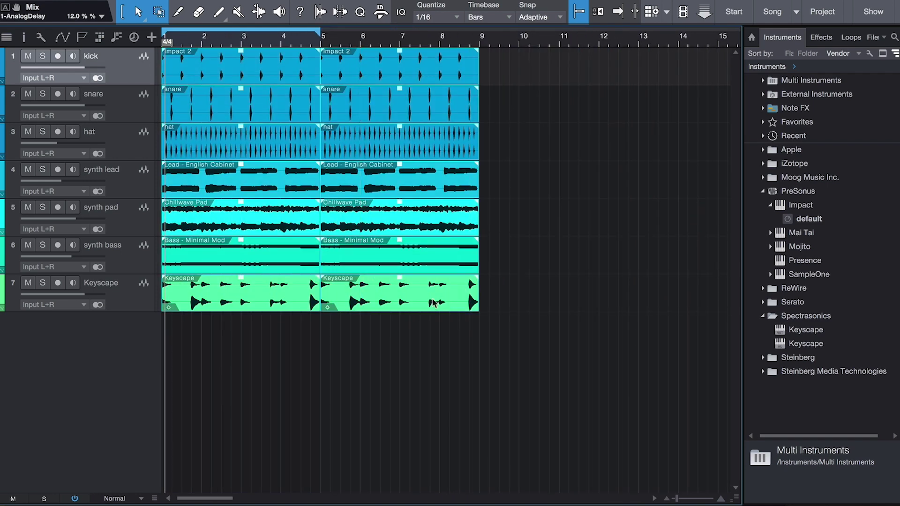
drag(406, 309, 721, 280)
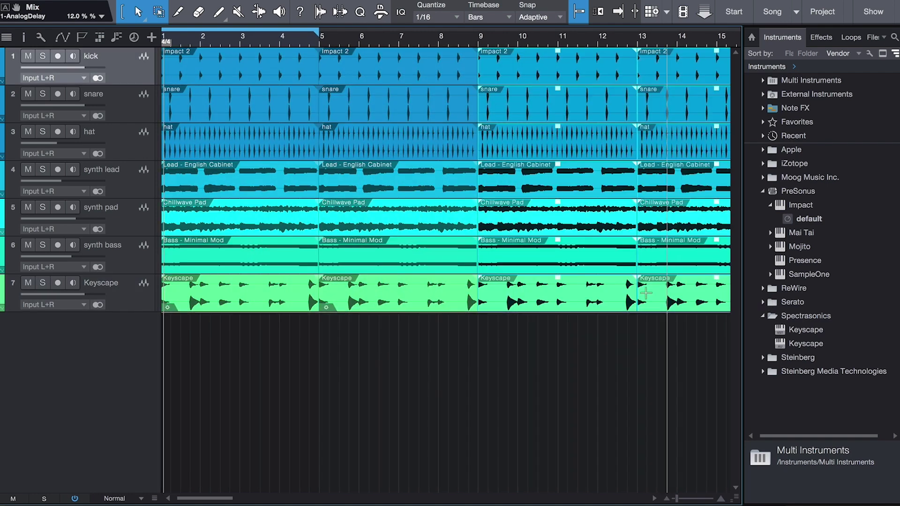
- Zoom out and copy all 28 events, sixteen bars, to start at bar 17
scroll(637, 288, right, 5)
key(f)
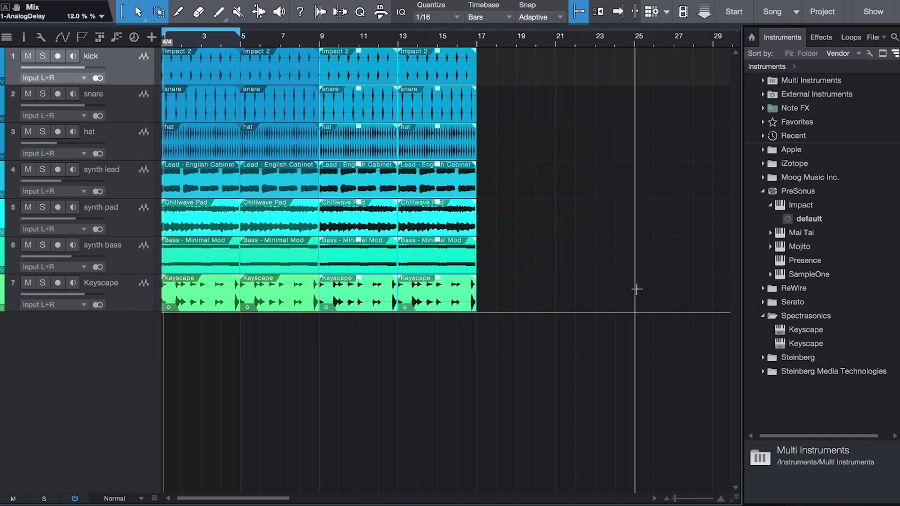
drag(516, 311, 166, 47)
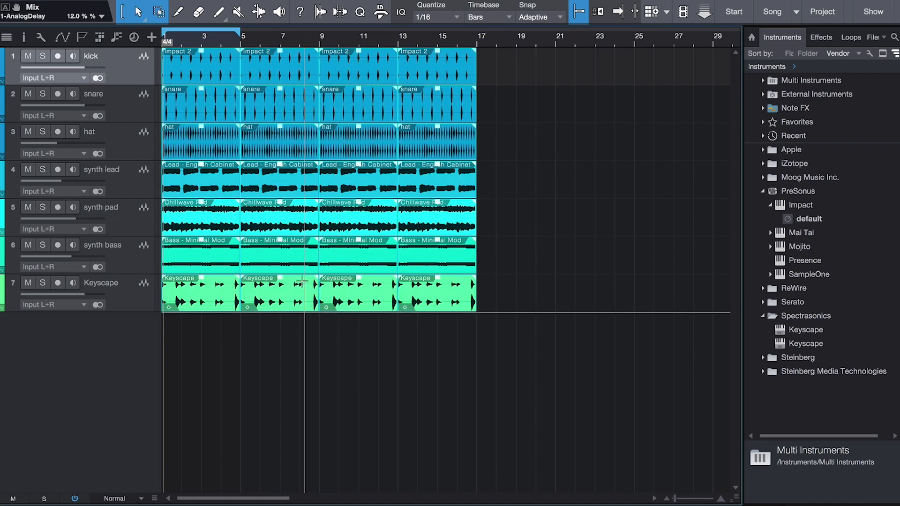
drag(358, 310, 675, 310)
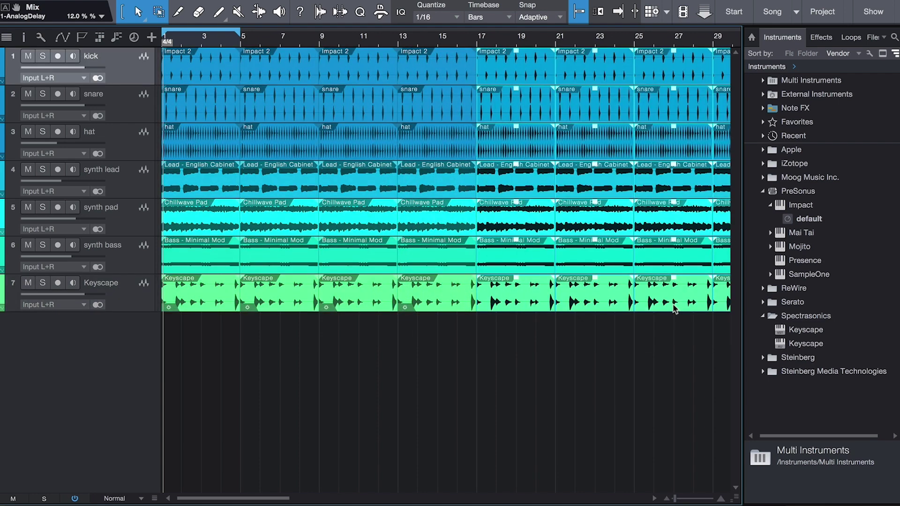
scroll(674, 309, right, 5)
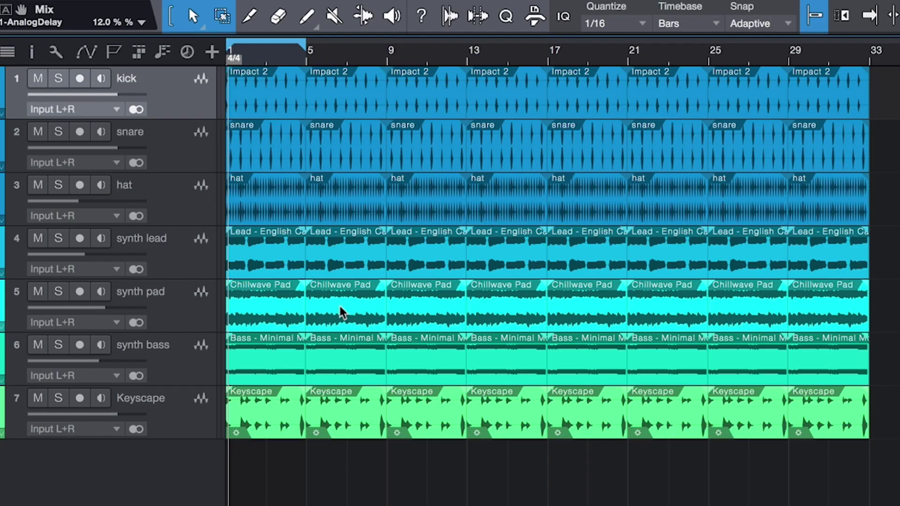
- Turn off looping and delete the first hat, snare, kick and synth bass loops in bars 1–5
key(e)
key(e)
key(e)
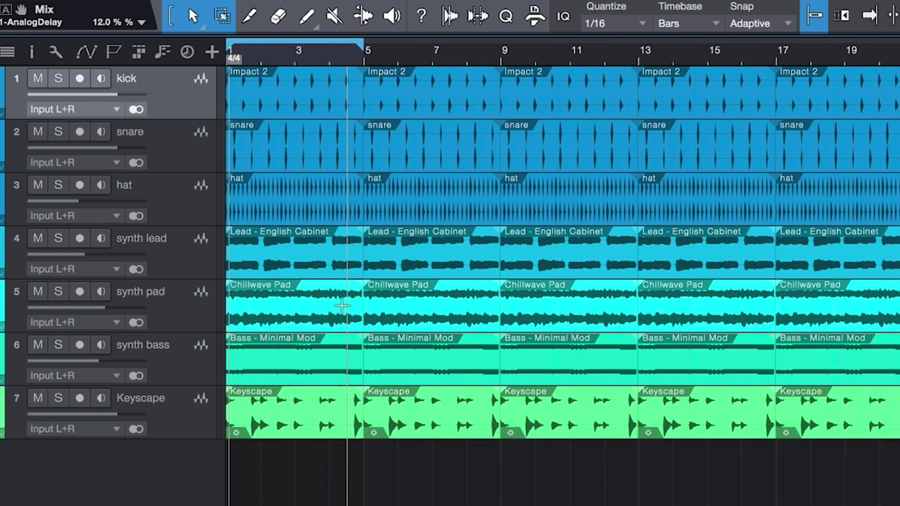
key(slash)
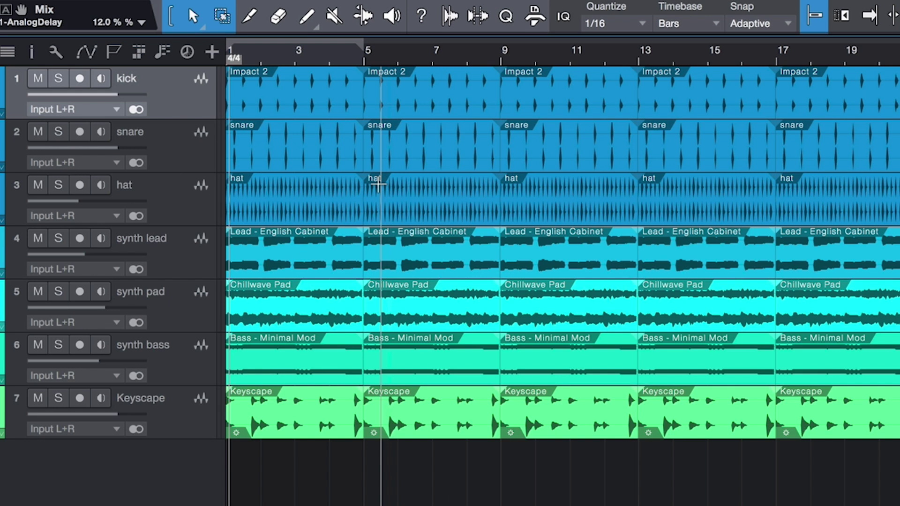
click(316, 223)
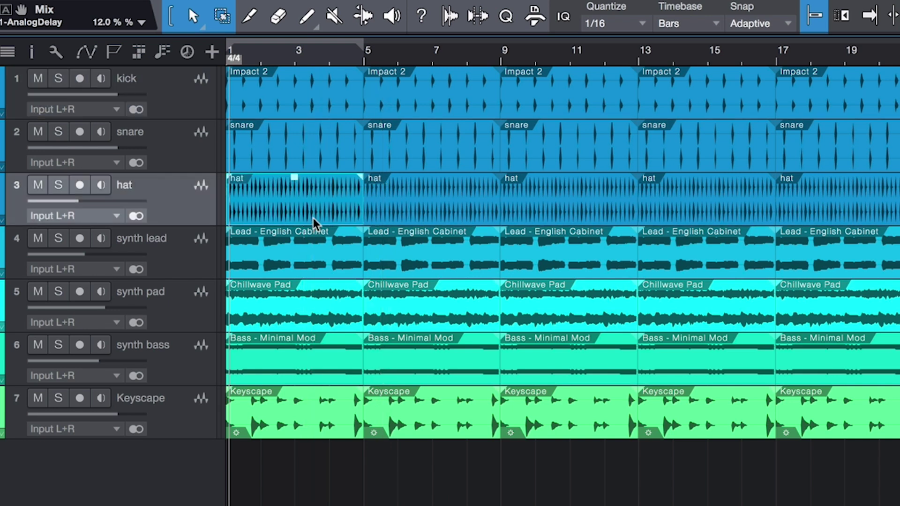
key(Delete)
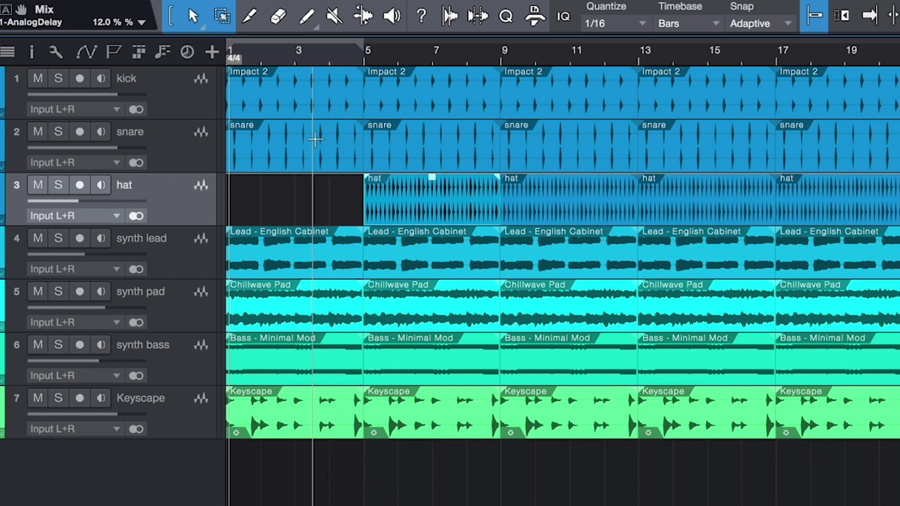
click(313, 140)
click(297, 163)
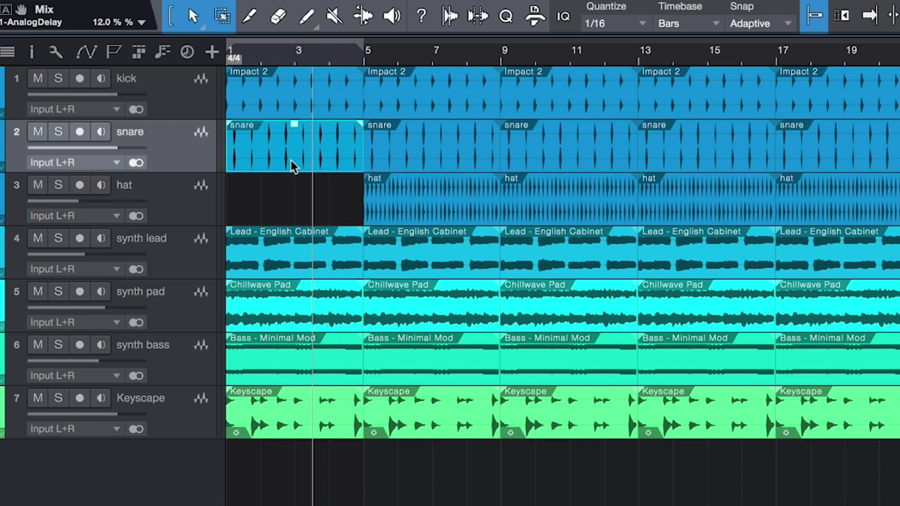
key(Delete)
click(283, 101)
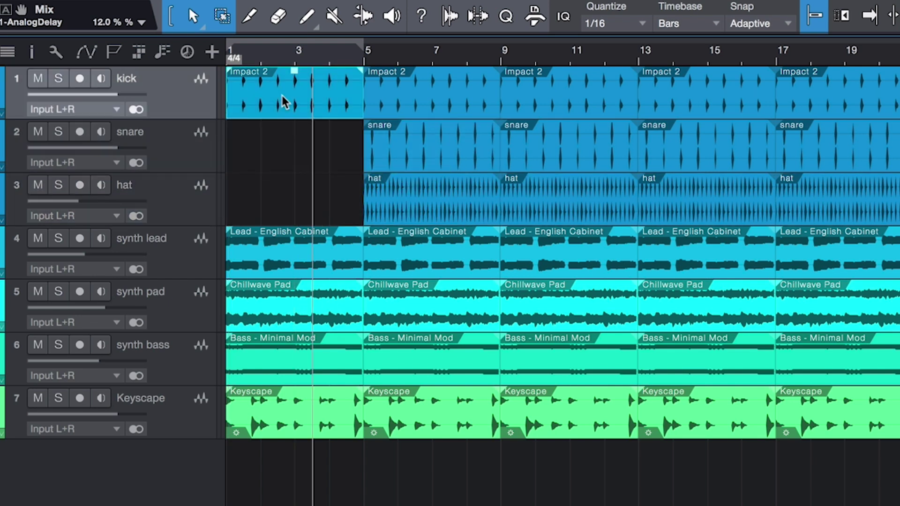
key(Delete)
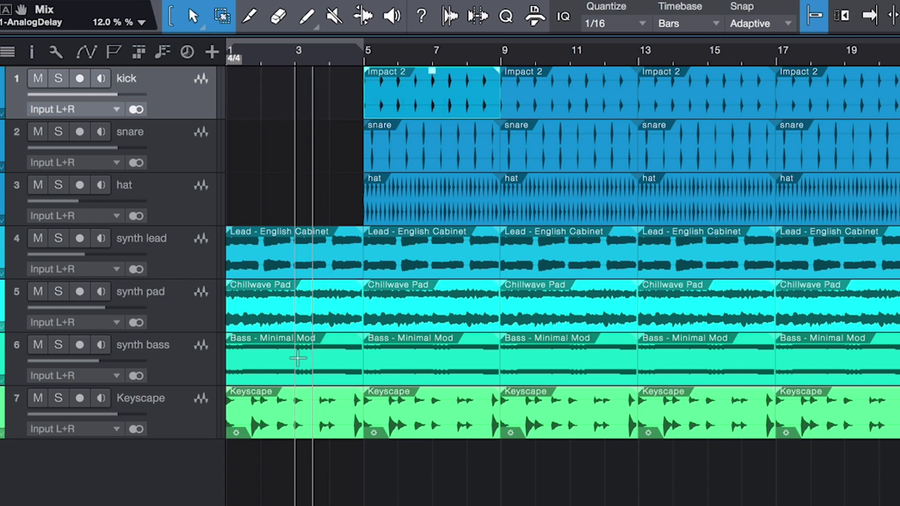
click(271, 375)
key(Delete)
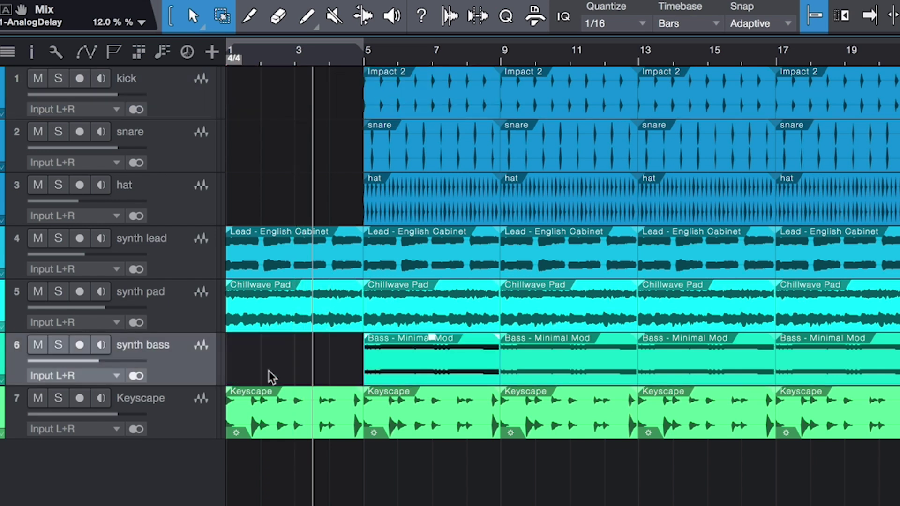
- Play the arrangement from the song start to hear the intro
key(comma)
key(space)
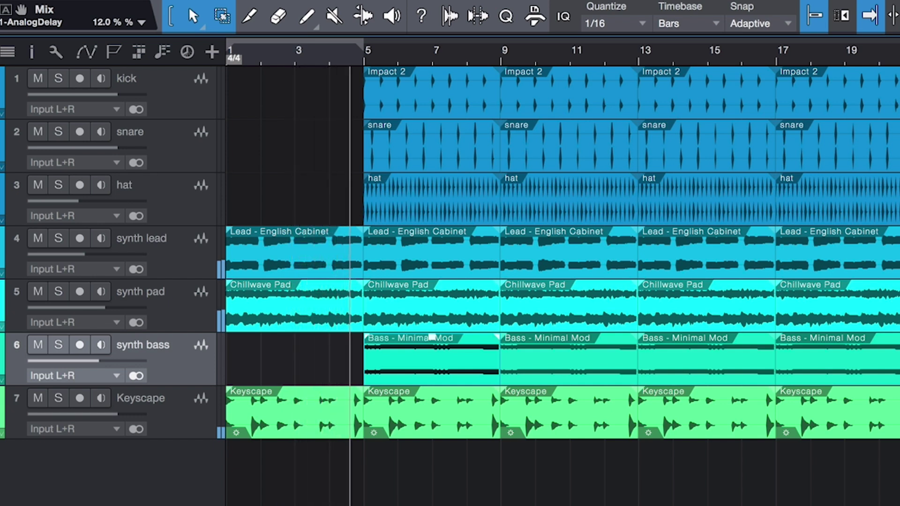
key(space)
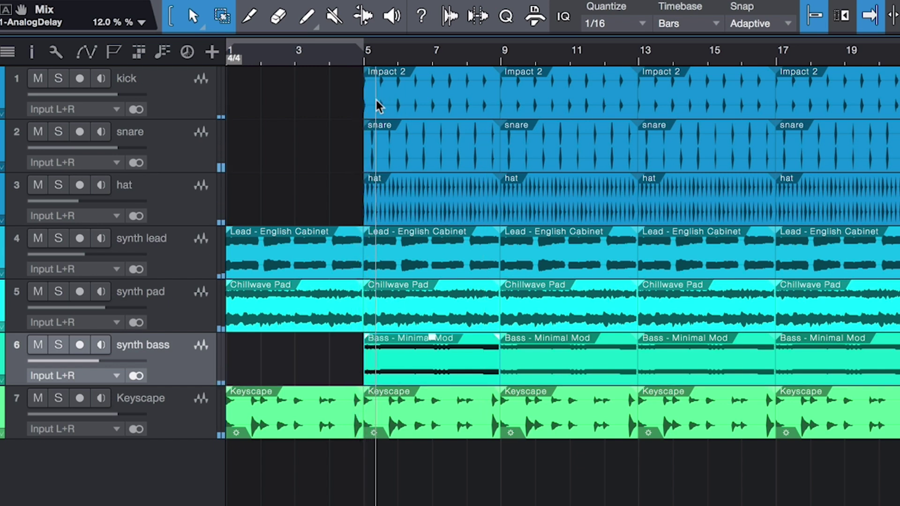
- Remove the kick, snare and hat from bars 5–9, then solo and play the synth lead
drag(352, 111, 491, 191)
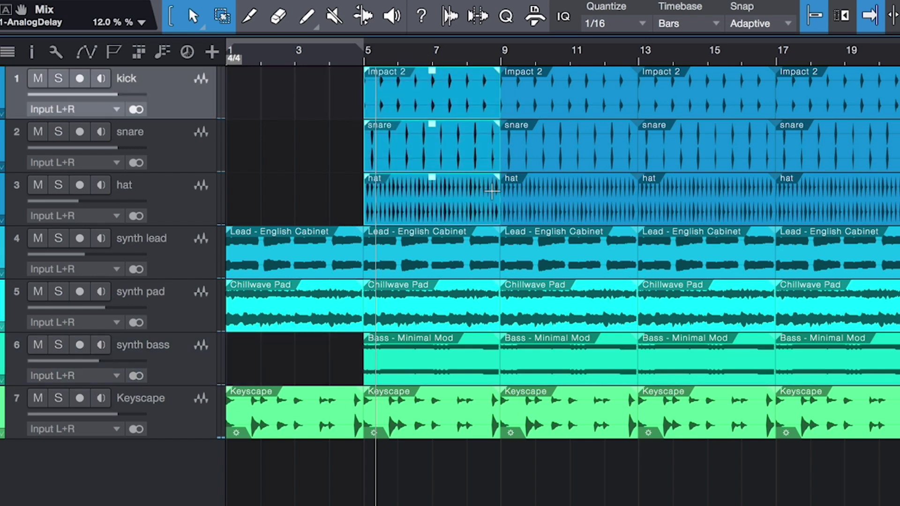
key(Delete)
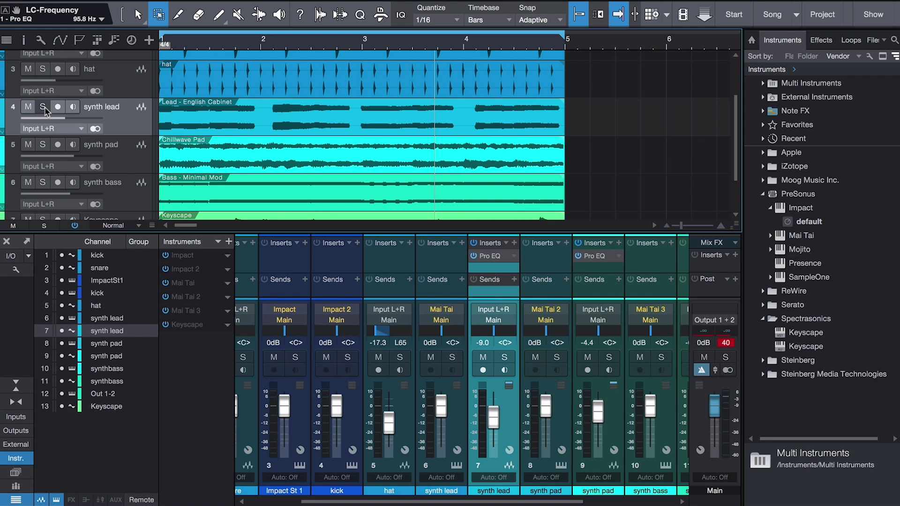
click(43, 108)
key(space)
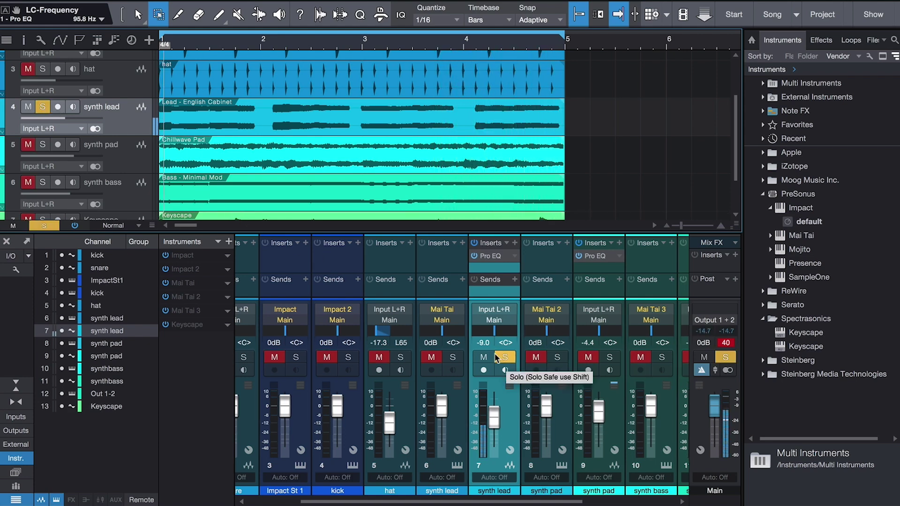
- Insert PreSonus Mixverb into the synth lead channel's Inserts after Pro EQ
scroll(498, 358, left, 2)
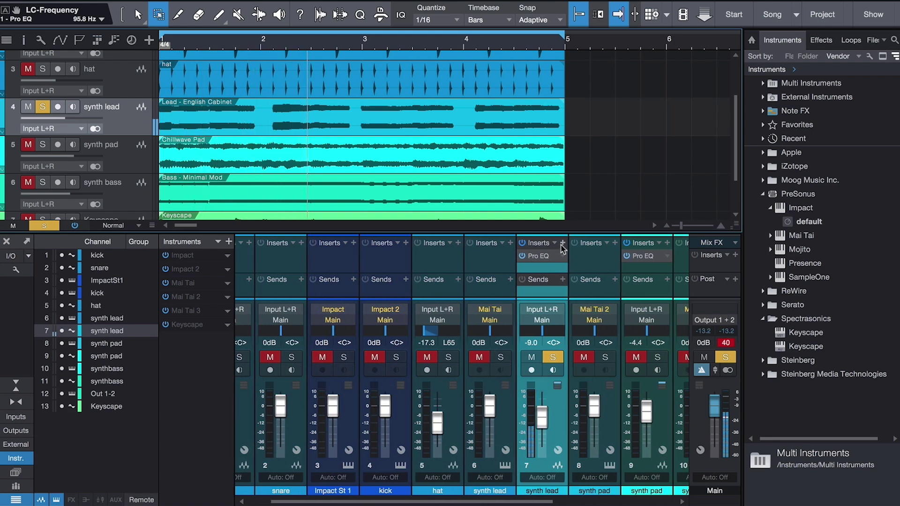
click(563, 244)
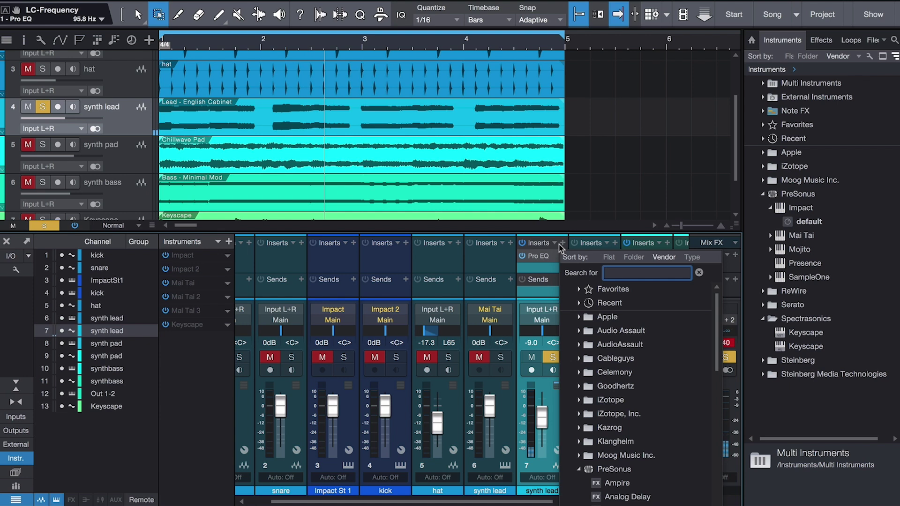
scroll(619, 402, down, 3)
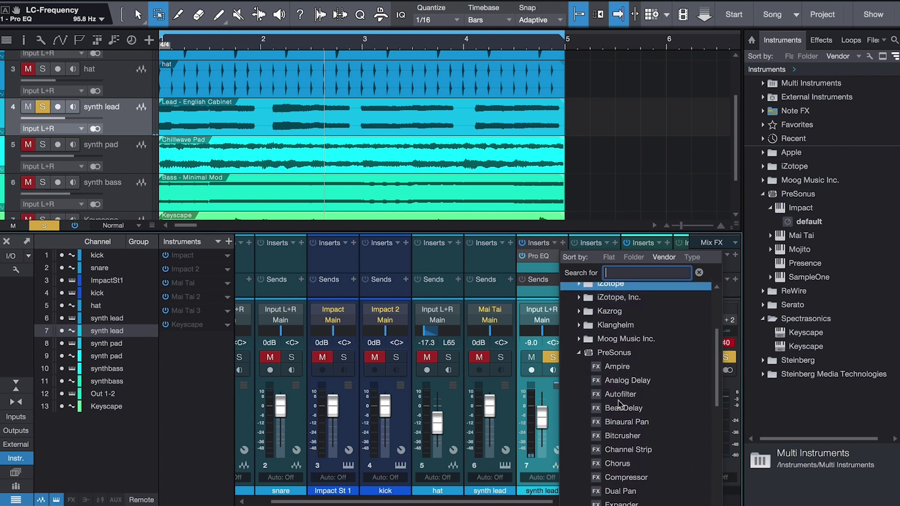
scroll(620, 405, down, 3)
scroll(620, 399, down, 2)
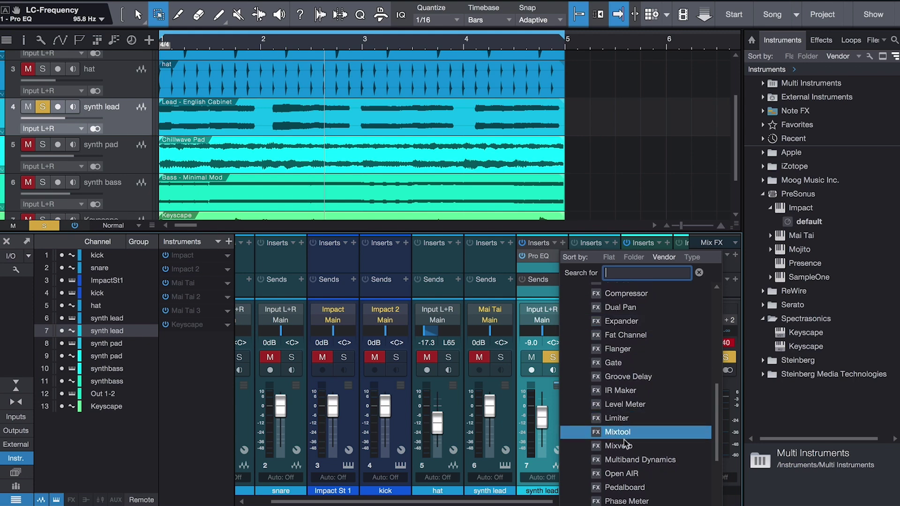
click(625, 445)
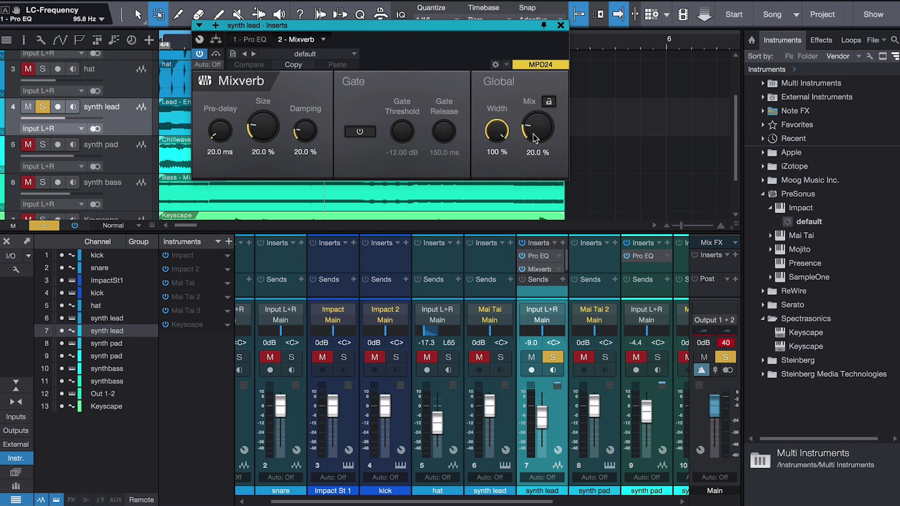
- While the song plays, set Mixverb to 66% size, 0% damping and 27% mix
key(space)
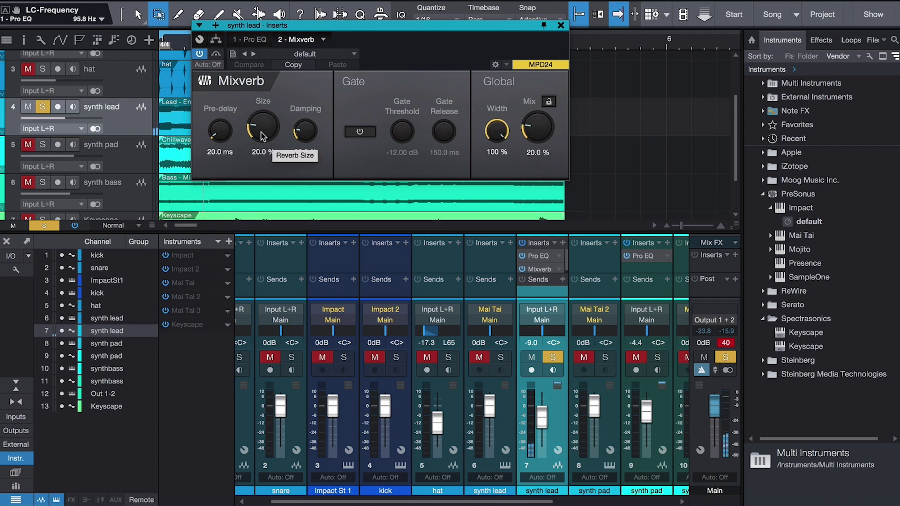
drag(259, 136, 254, 84)
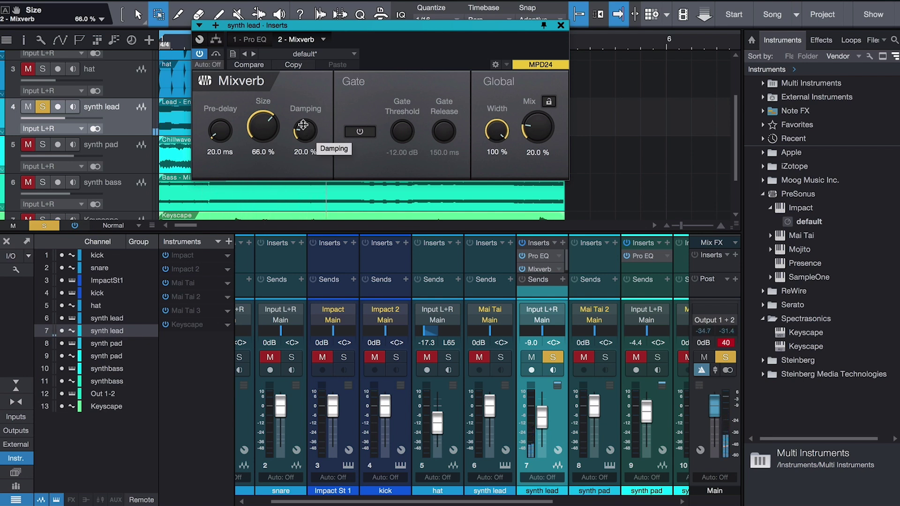
drag(303, 125, 301, 113)
drag(298, 81, 306, 41)
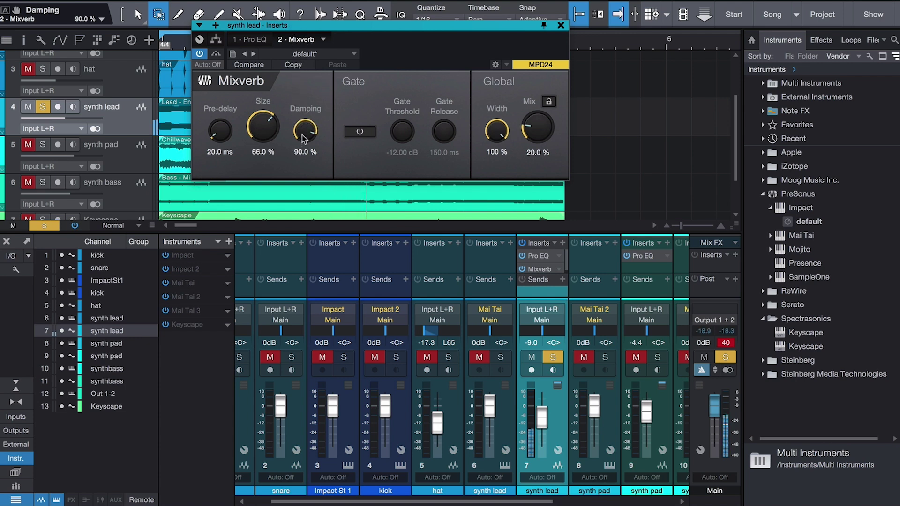
drag(309, 133, 324, 261)
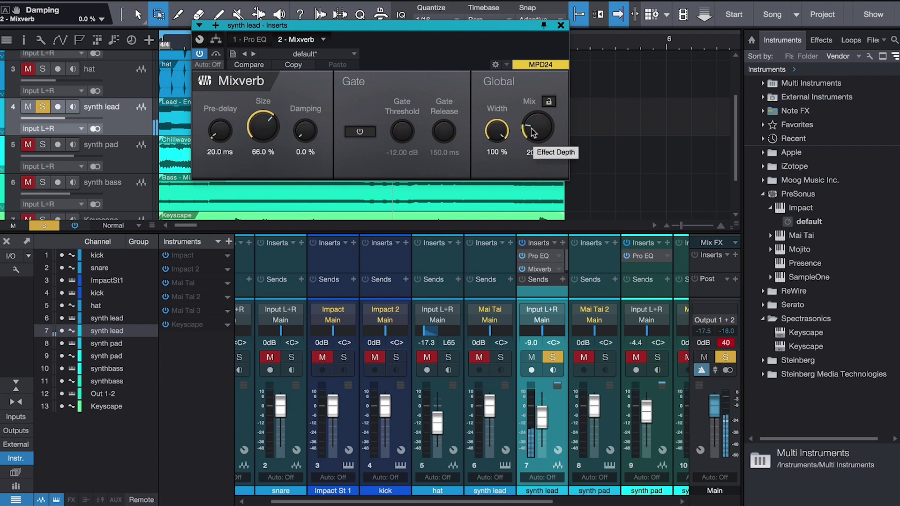
drag(531, 133, 523, 110)
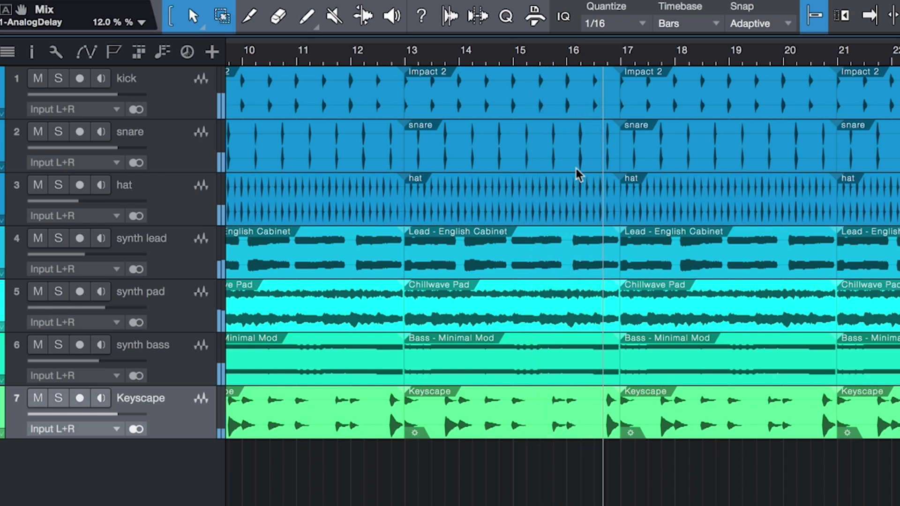
- Delete the Keyscape events at bars 17–21 and 21–25
key(f)
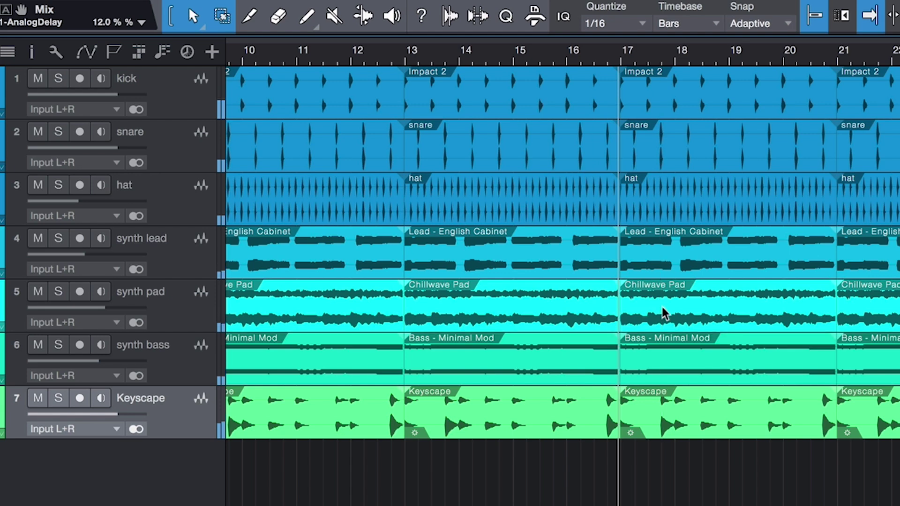
click(675, 436)
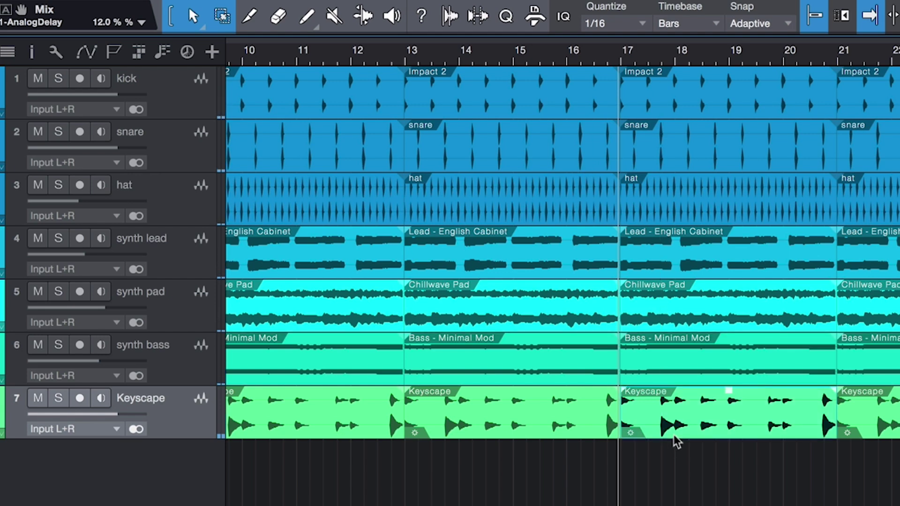
key(Delete)
key(w)
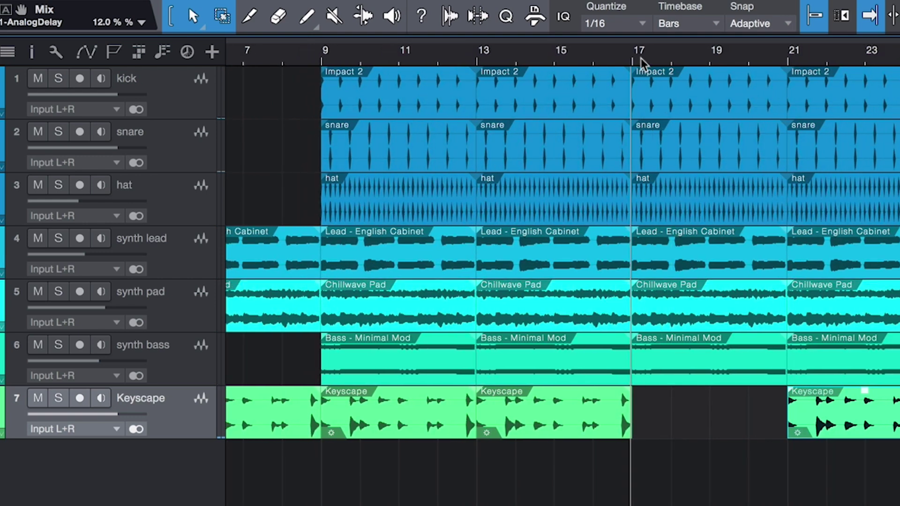
scroll(642, 242, right, 5)
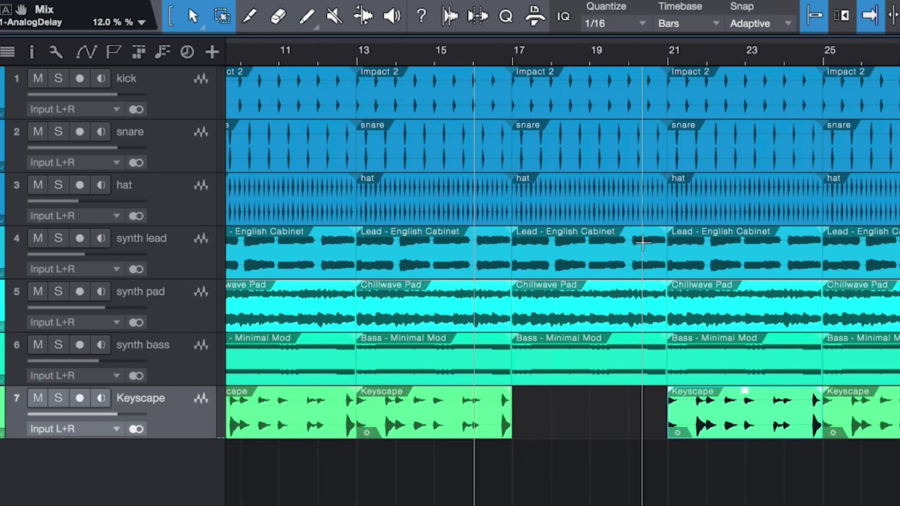
scroll(663, 432, right, 5)
scroll(663, 432, left, 4)
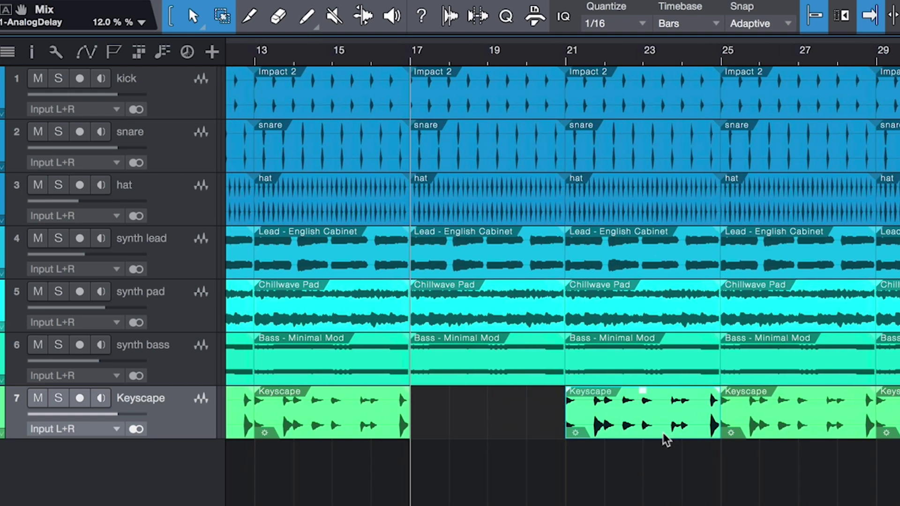
key(Delete)
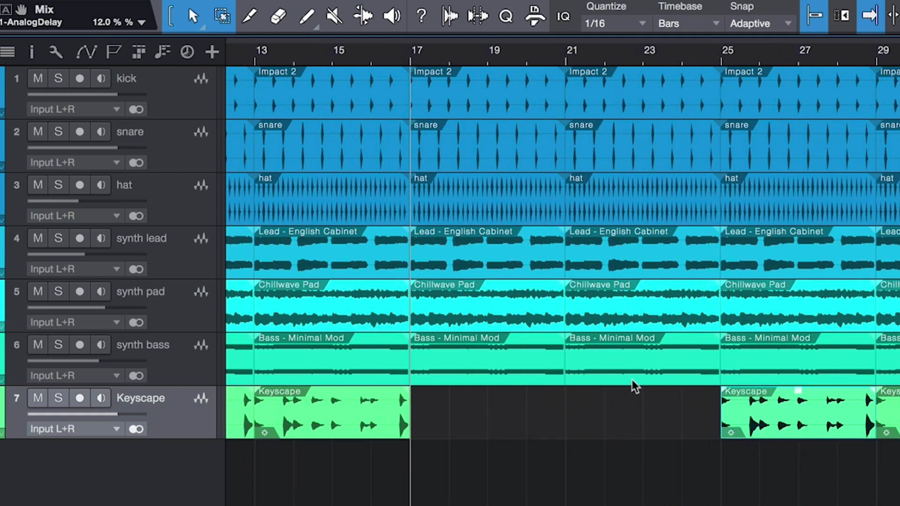
- Select the synth bass event at bars 17–21
scroll(635, 387, right, 2)
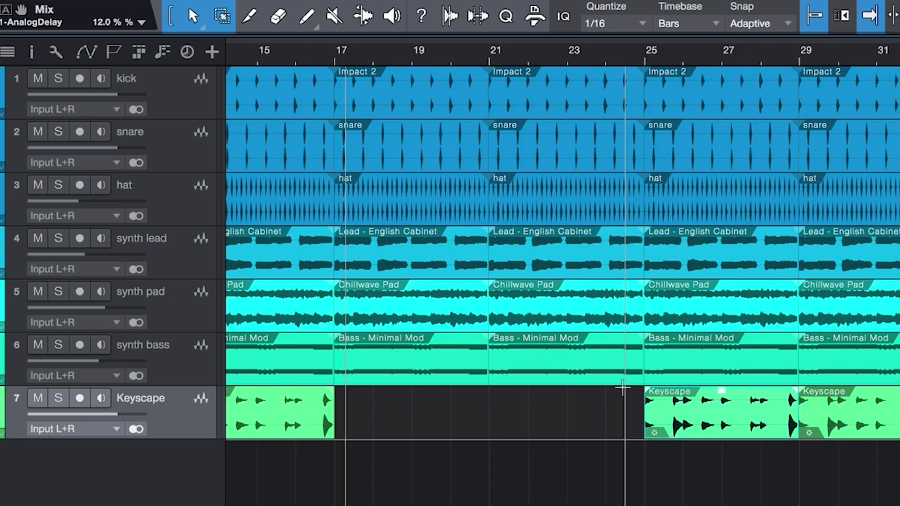
scroll(633, 387, down, 3)
scroll(580, 399, left, 1)
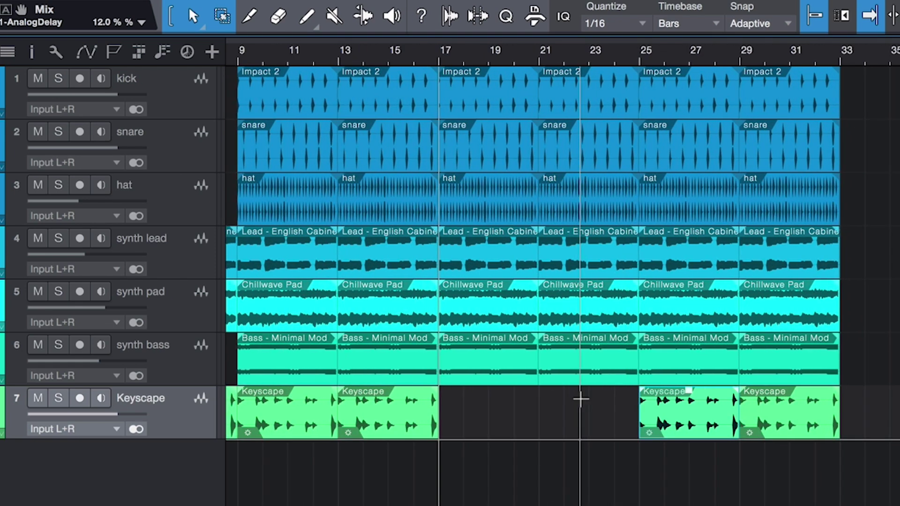
scroll(581, 399, left, 4)
scroll(581, 399, up, 2)
scroll(580, 400, right, 4)
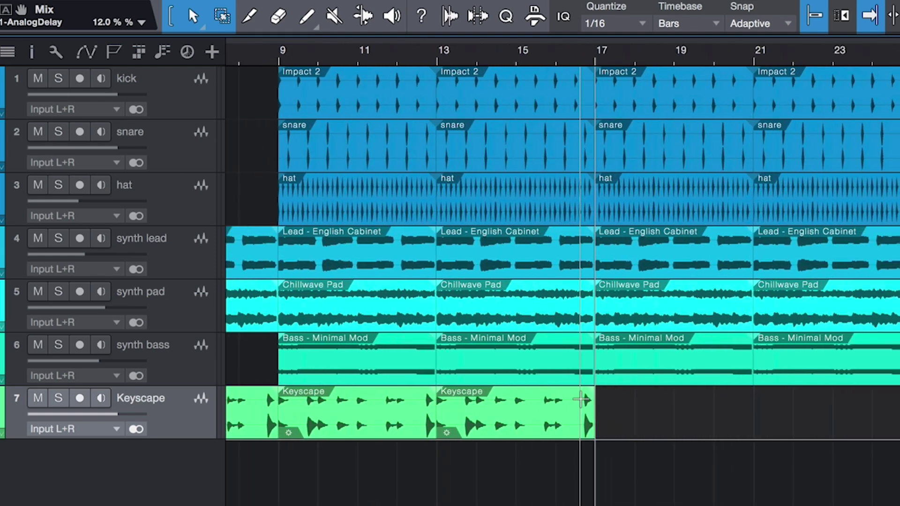
click(496, 375)
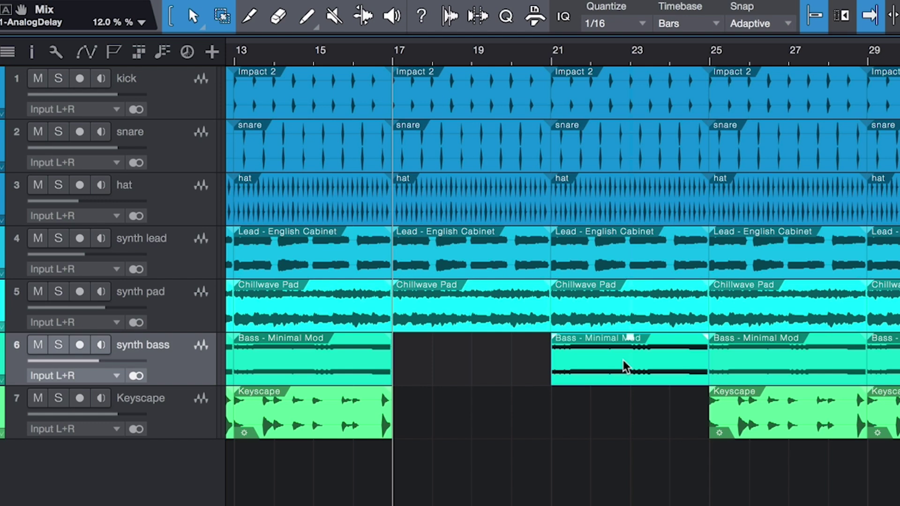
- Delete the bass event at bars 17–21 and review the breakdown and loops through bar 41
key(Delete)
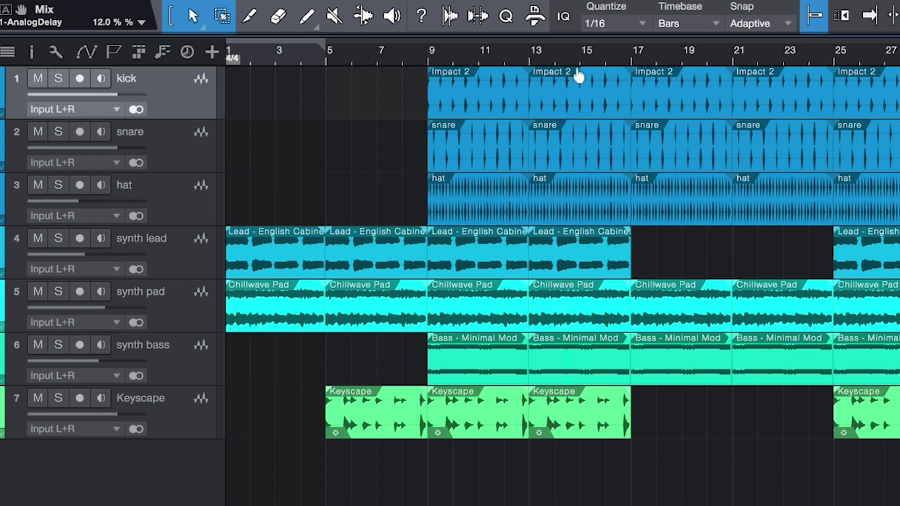
scroll(620, 83, right, 5)
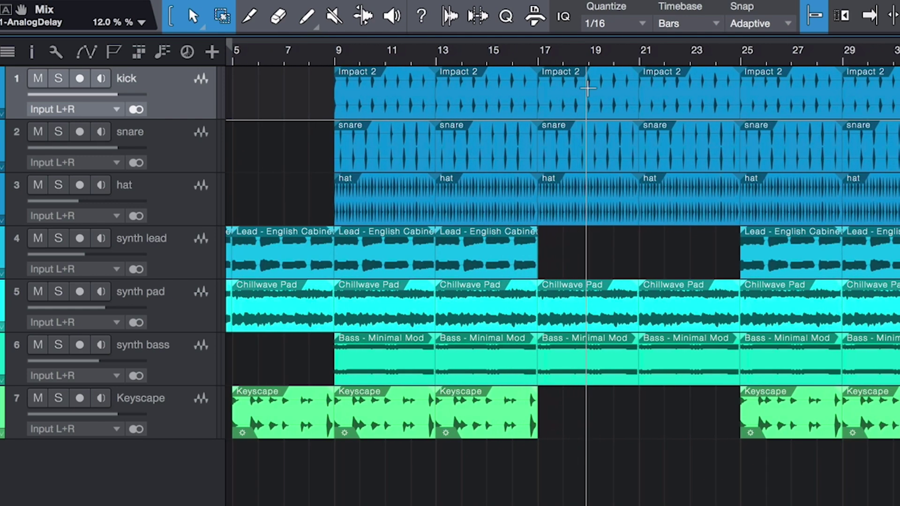
scroll(587, 88, right, 3)
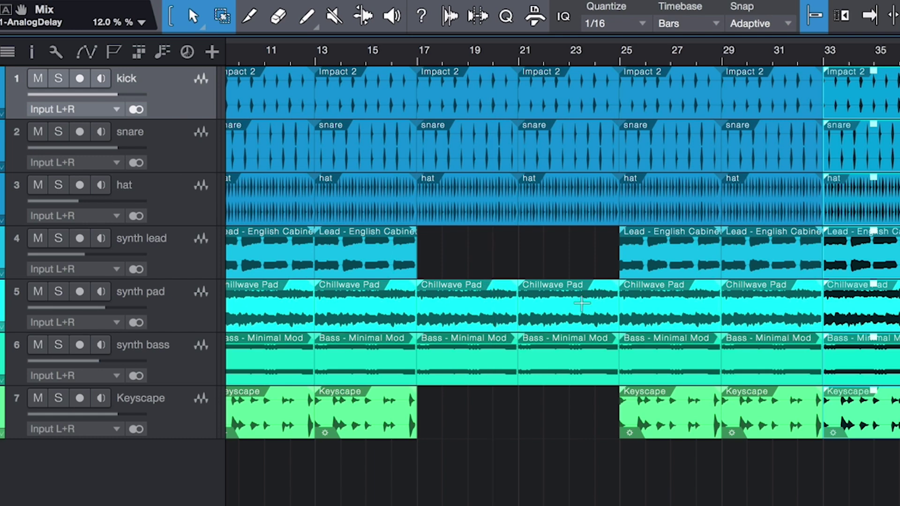
scroll(651, 246, right, 5)
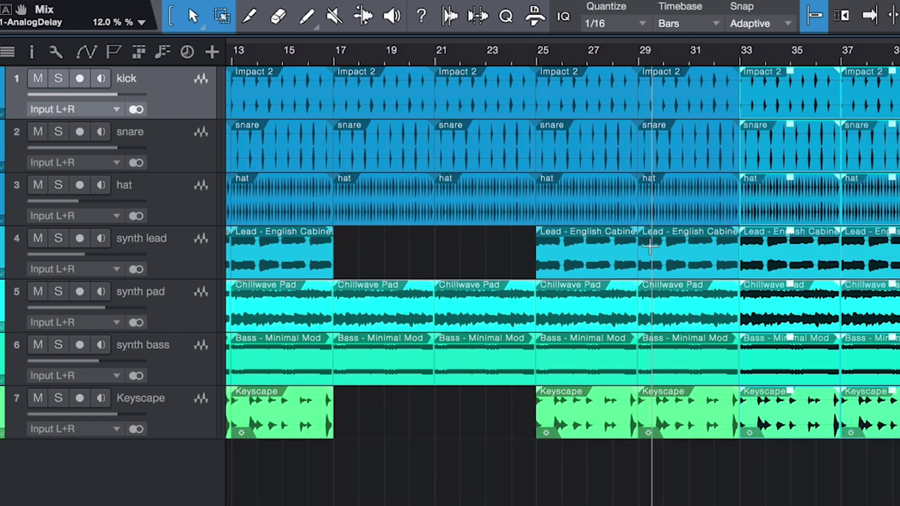
scroll(651, 246, right, 7)
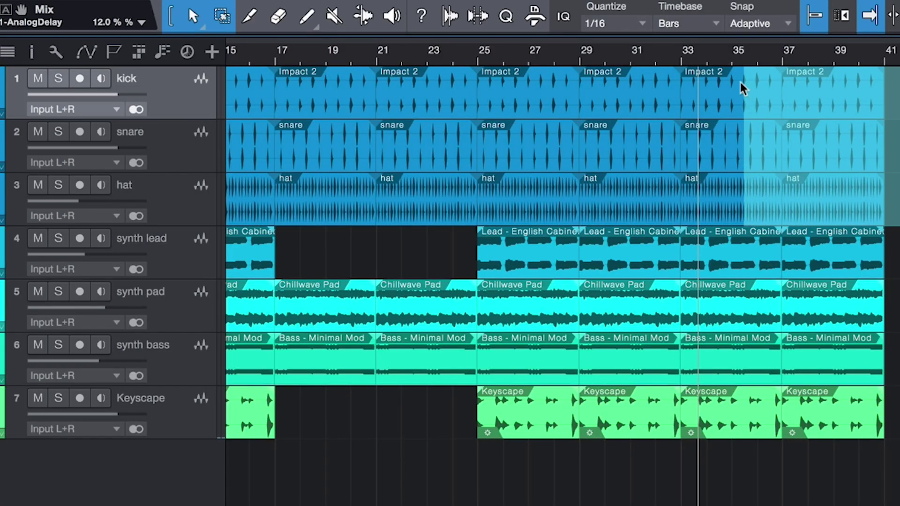
- Delete the kick, snare and hat events from bar 33 to 41 and play the ending
drag(742, 89, 686, 76)
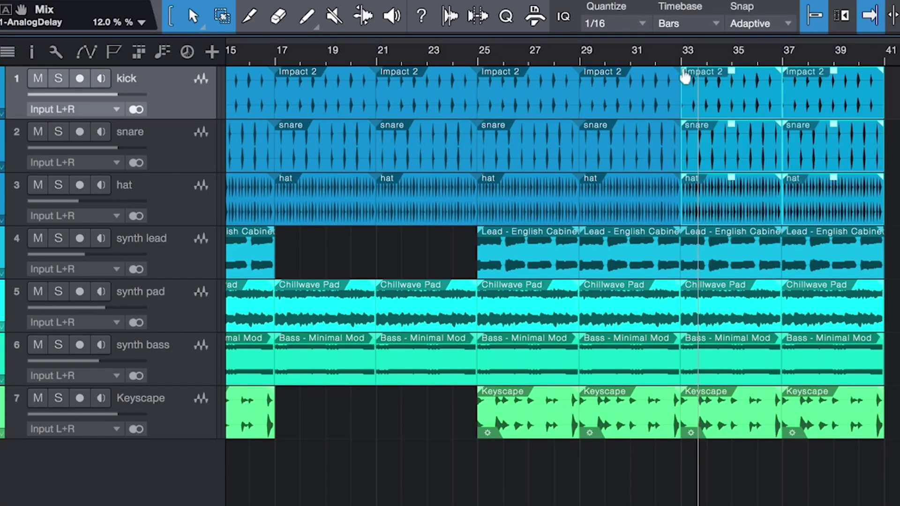
key(Delete)
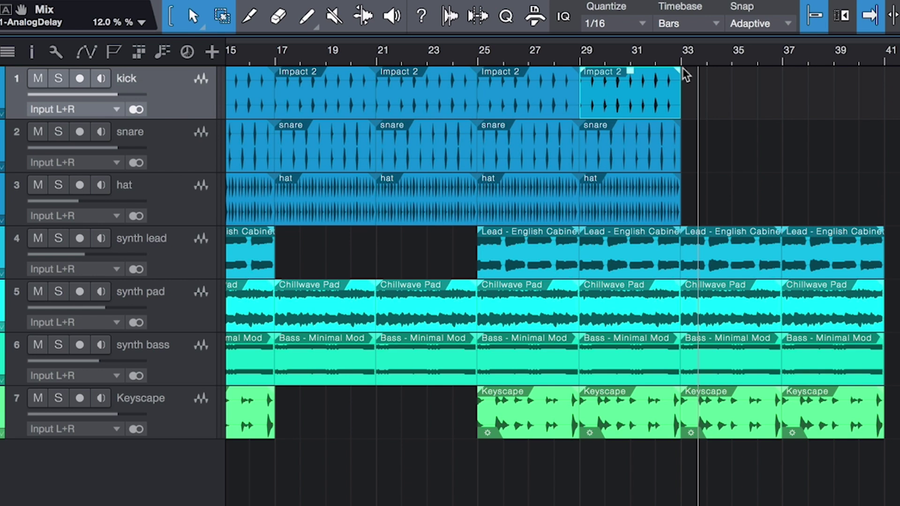
key(space)
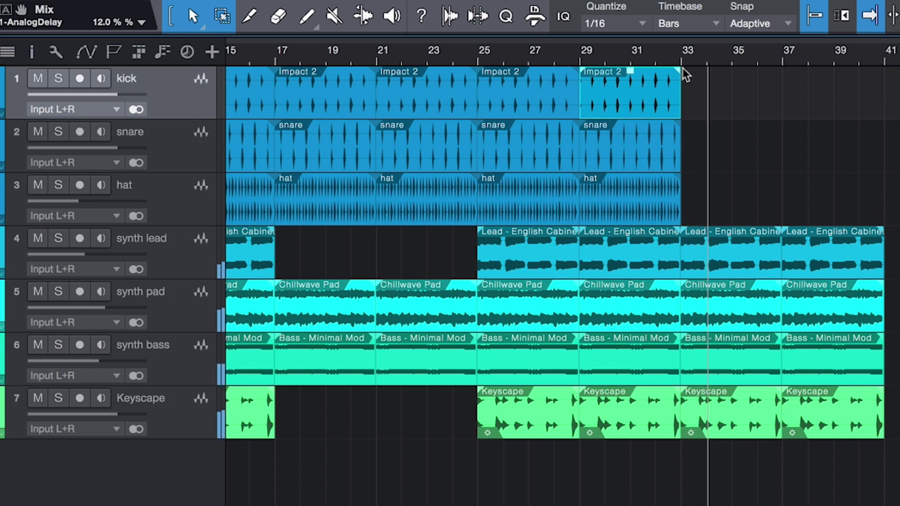
click(630, 60)
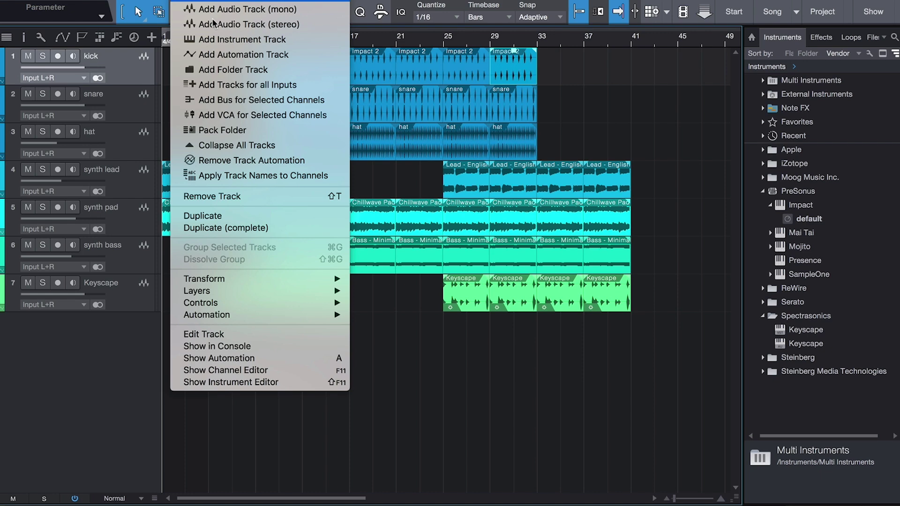
- Show the console and insert iZotope Ozone 8 on the Main channel's Inserts
mouse_move(263, 302)
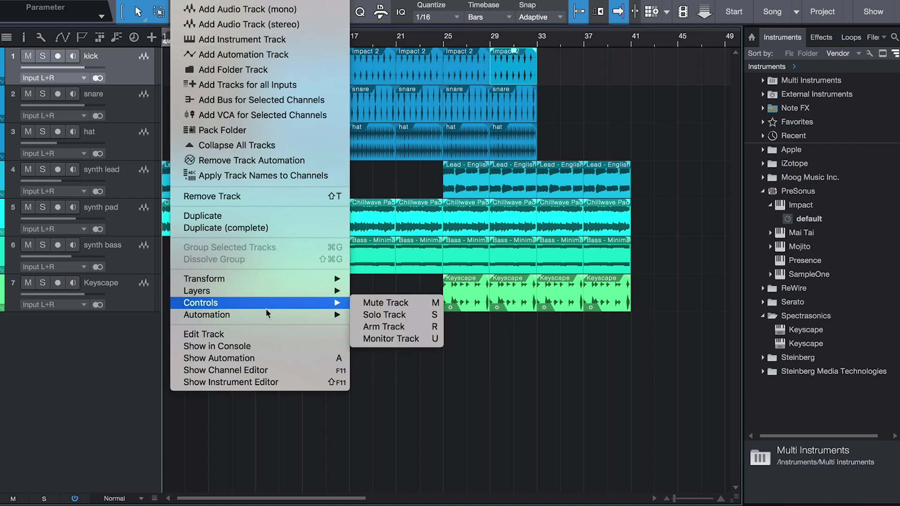
click(282, 347)
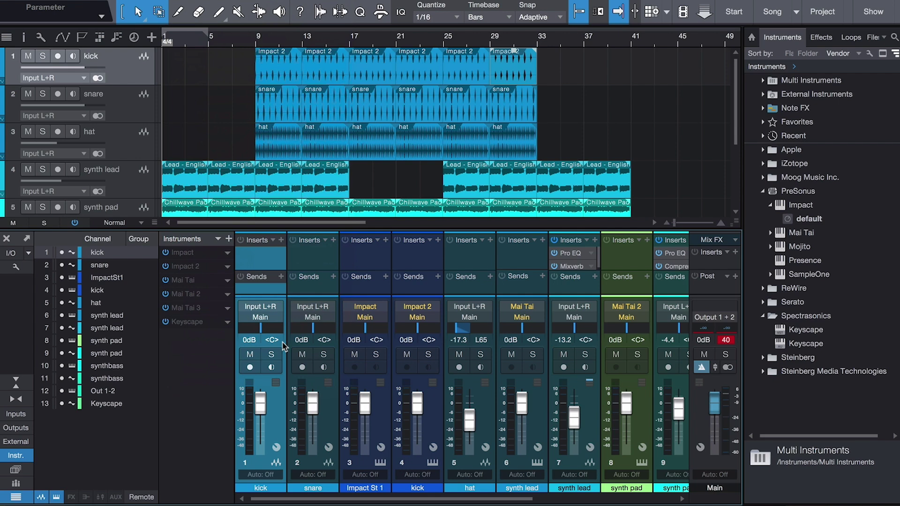
click(738, 251)
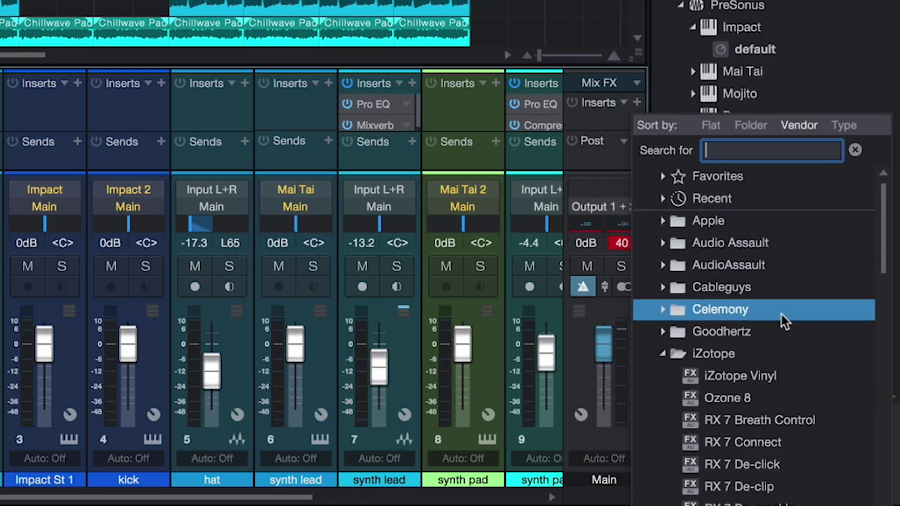
click(759, 386)
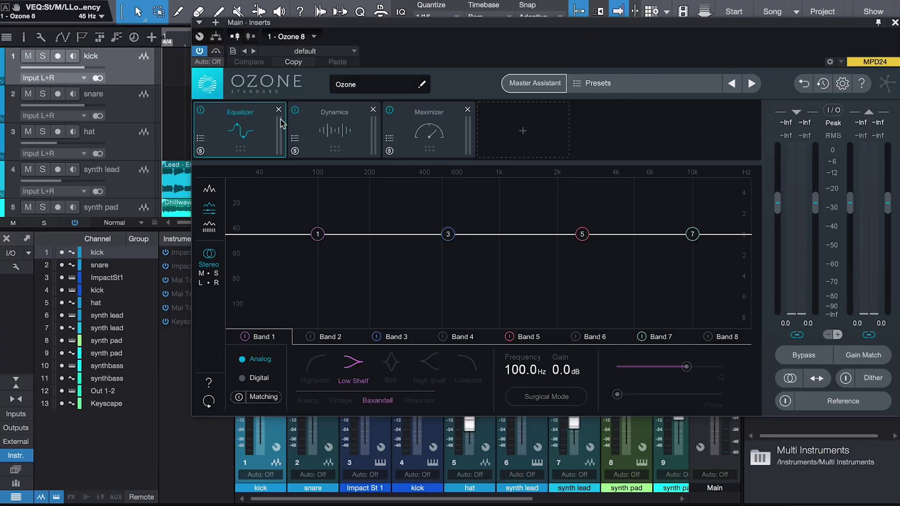
- Remove Ozone's Equalizer and Dynamics modules and set the Maximizer ceiling to -0.5 dB
click(278, 111)
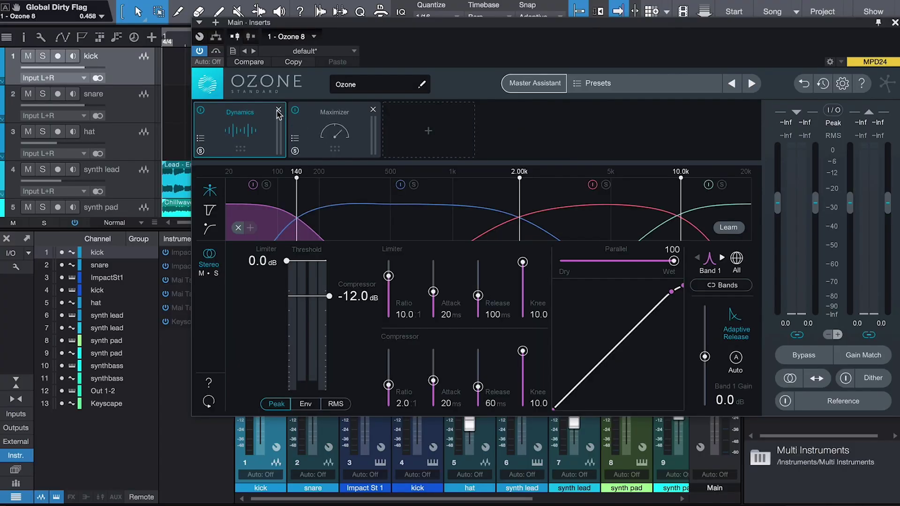
click(279, 111)
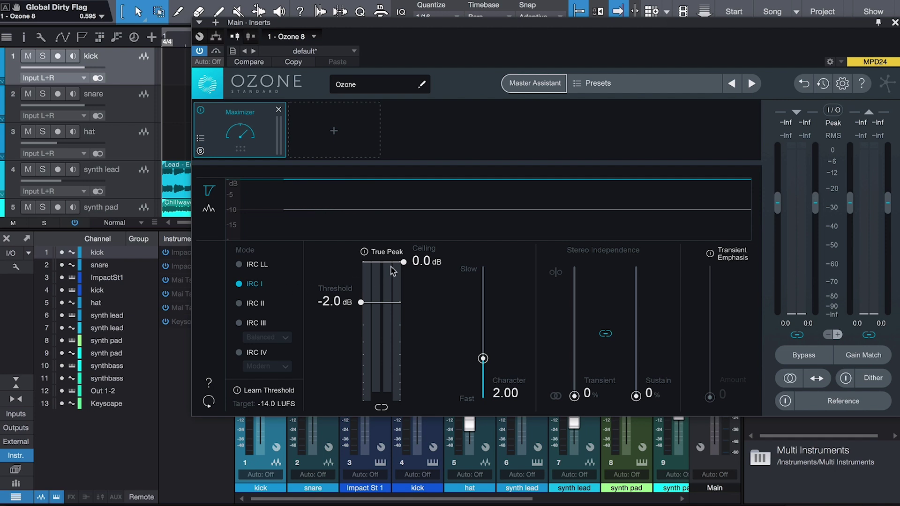
drag(399, 266, 399, 280)
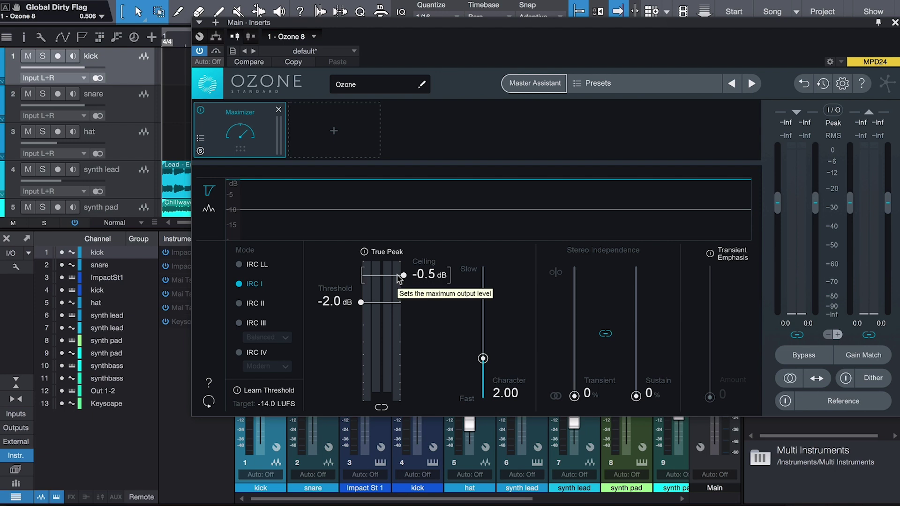
- Audition the maximizer from around bar 13, then select the snare track
key(space)
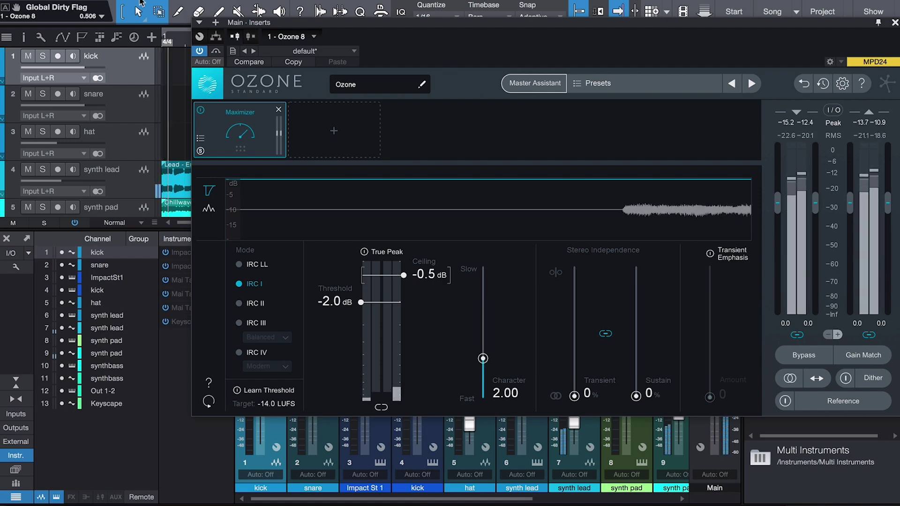
drag(474, 29, 683, 30)
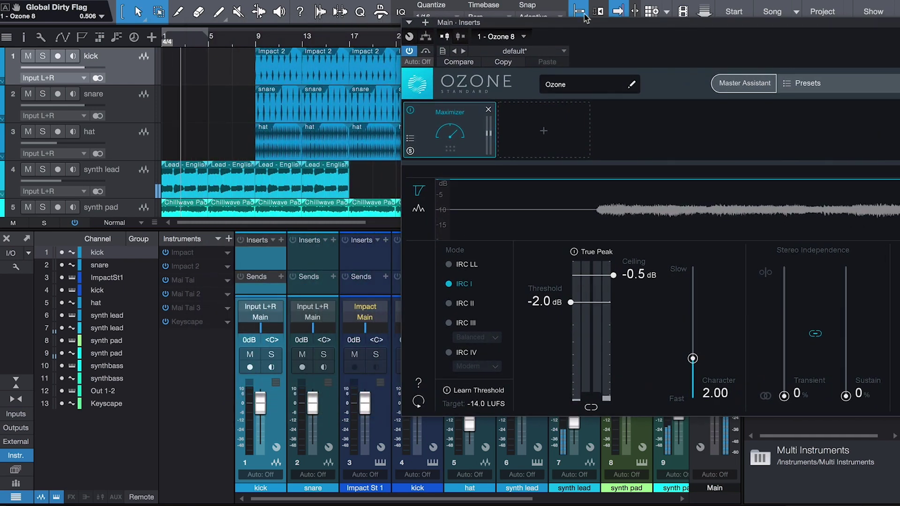
click(302, 42)
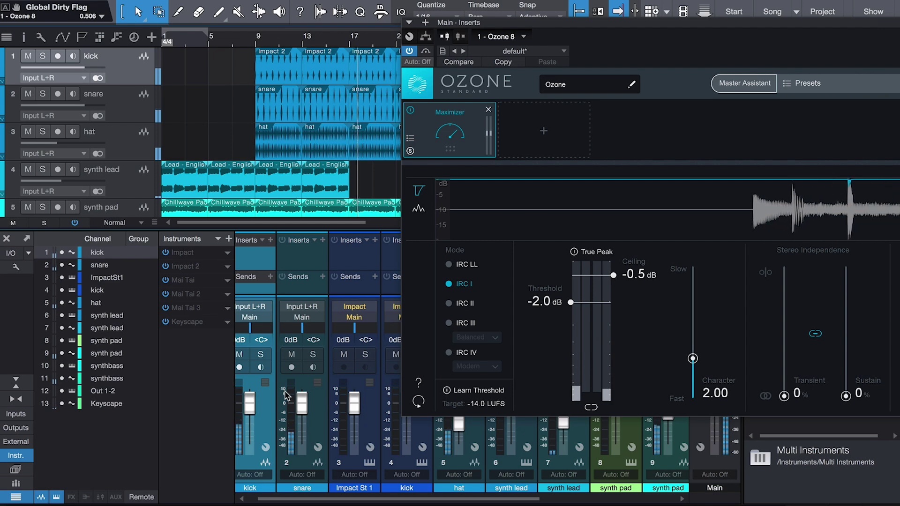
click(119, 104)
- Drop the snare fader to -8.0 dB, then set the Ozone 8 Maximizer threshold to -2.5 dB
drag(305, 412, 305, 416)
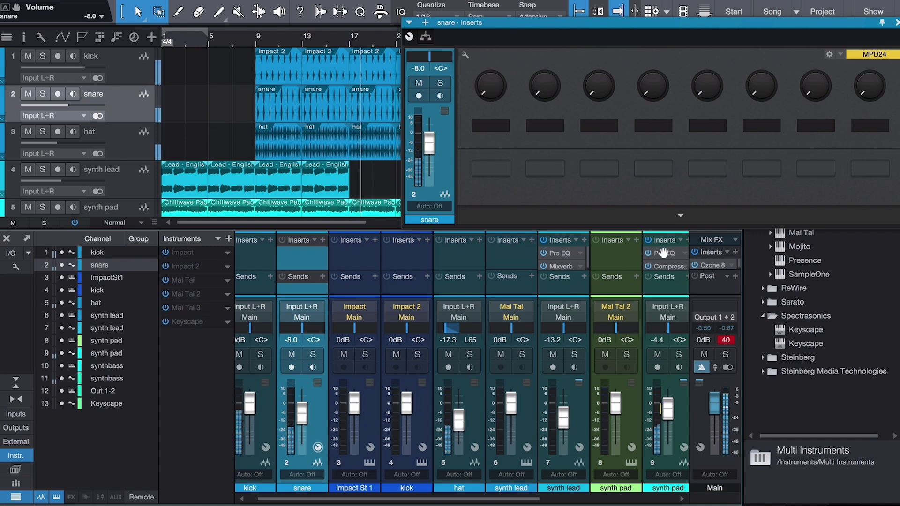
click(711, 265)
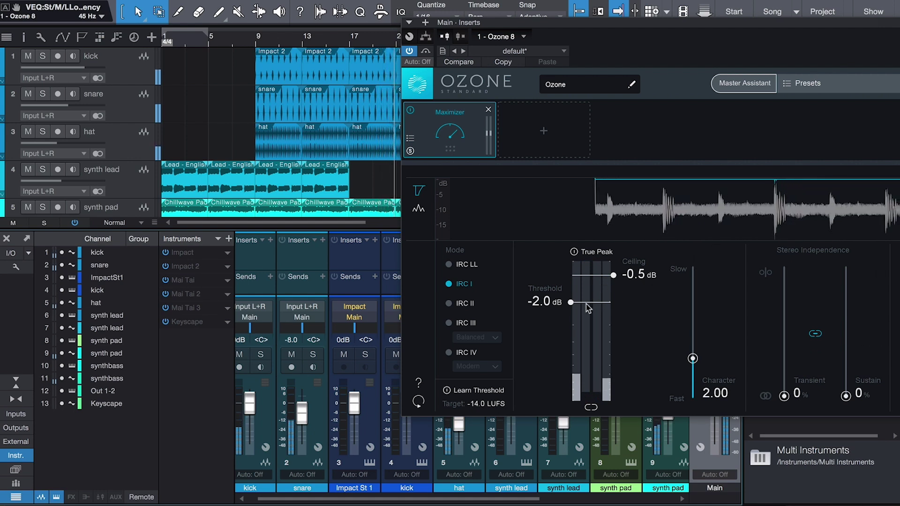
drag(586, 304, 588, 314)
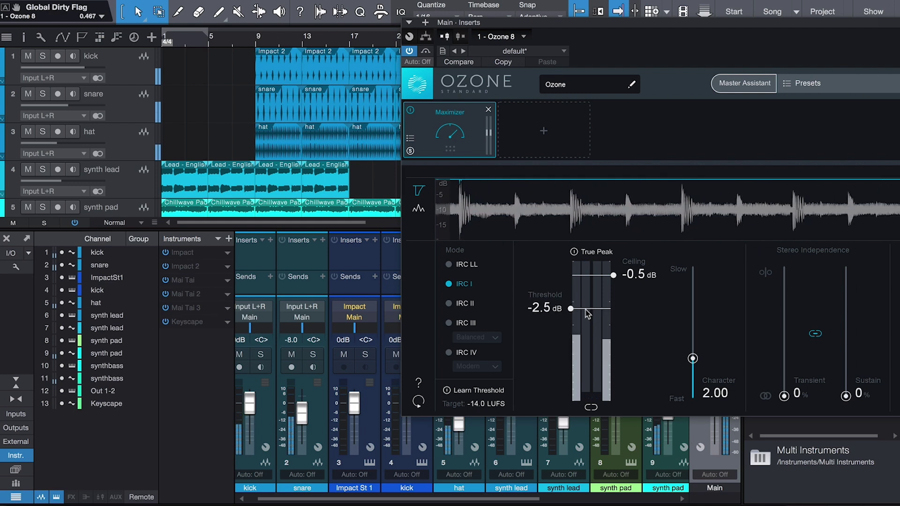
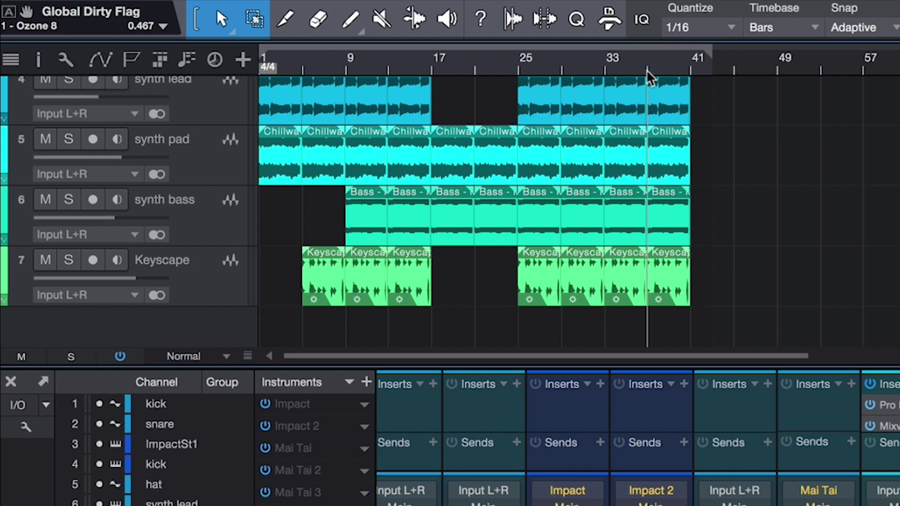
- Play the song from near bar 40 and zoom the timeline in around the playhead
click(678, 72)
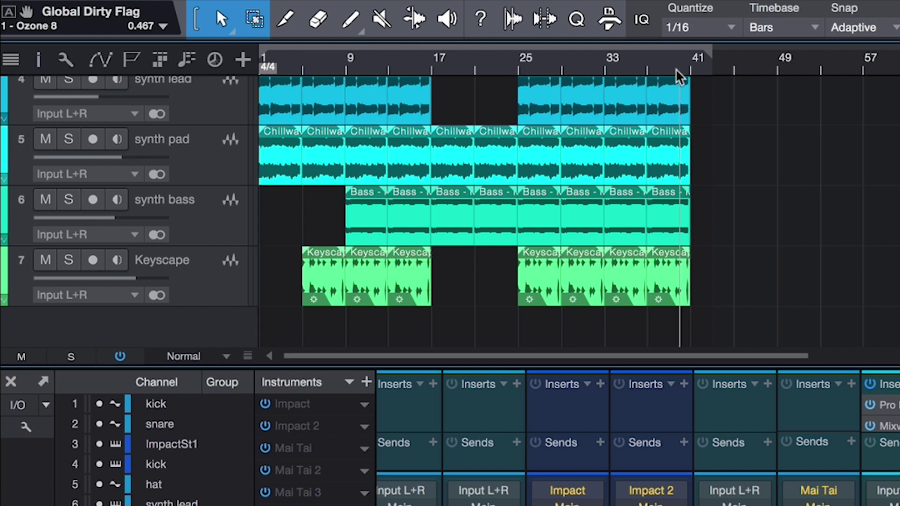
key(space)
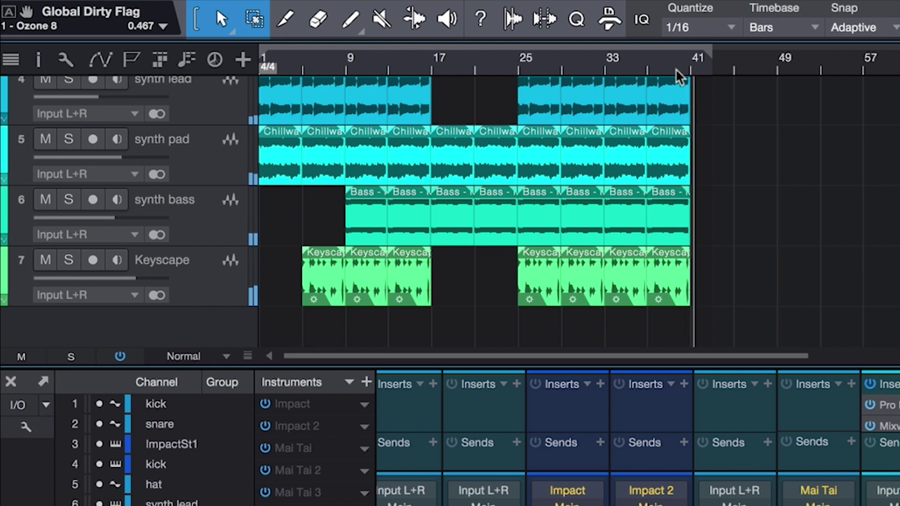
key(e)
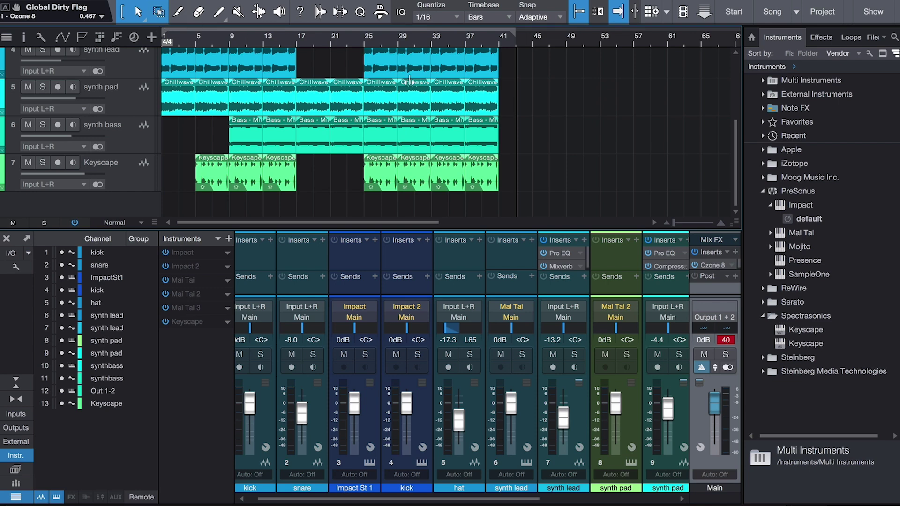
scroll(514, 62, up, 3)
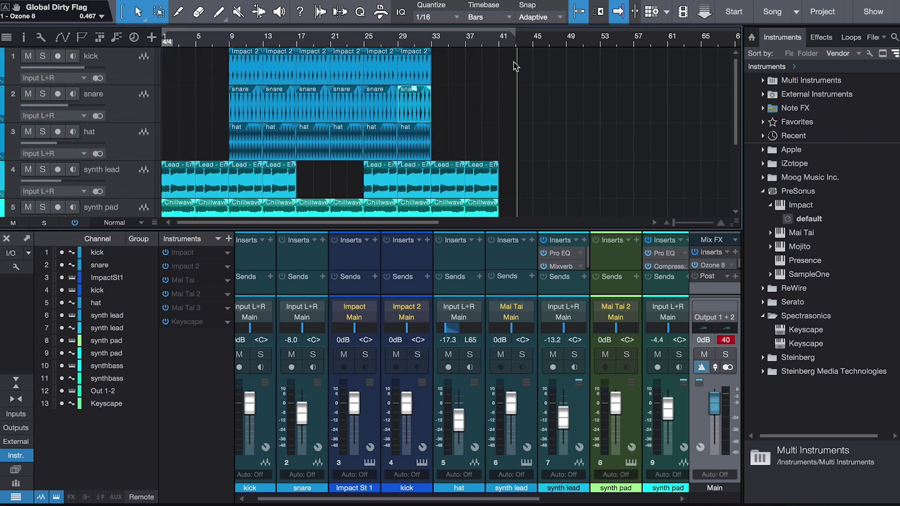
scroll(513, 62, up, 5)
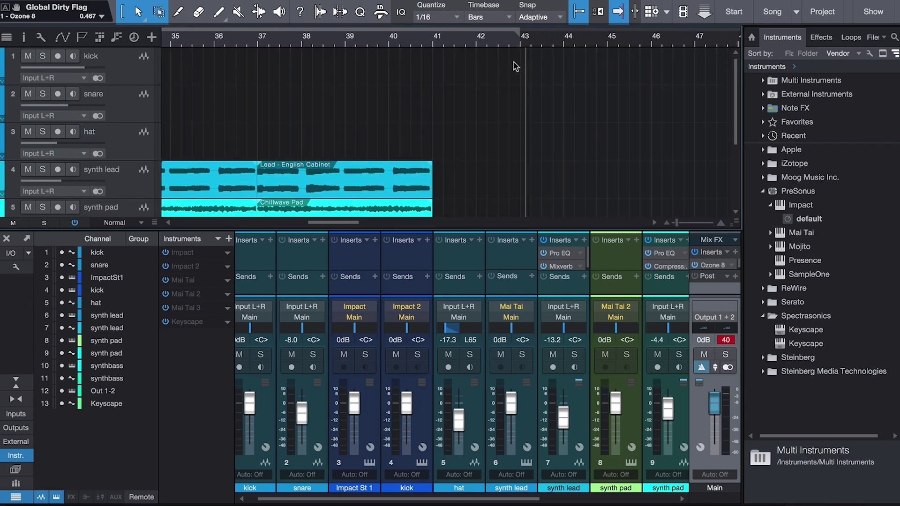
scroll(514, 62, down, 6)
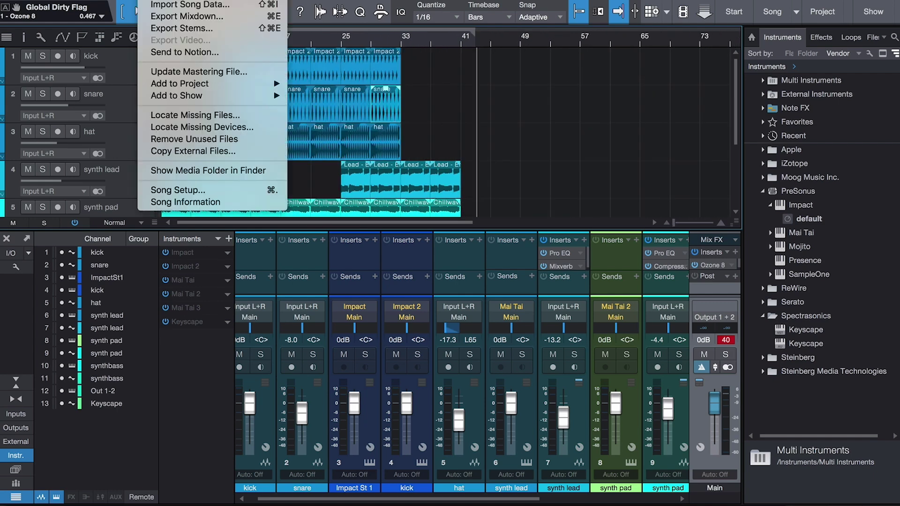
- In Export Mixdown, replace the default file name, starting with 'LP Beat 8-'
click(178, 17)
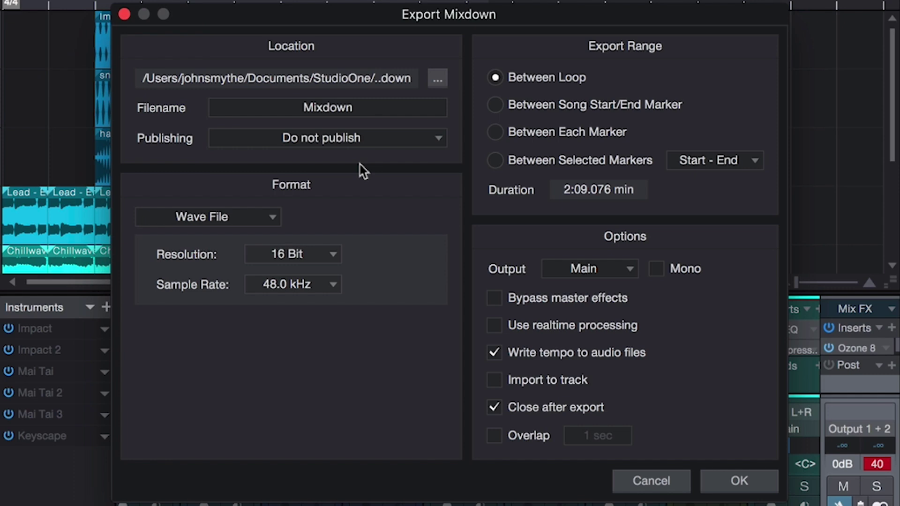
click(352, 108)
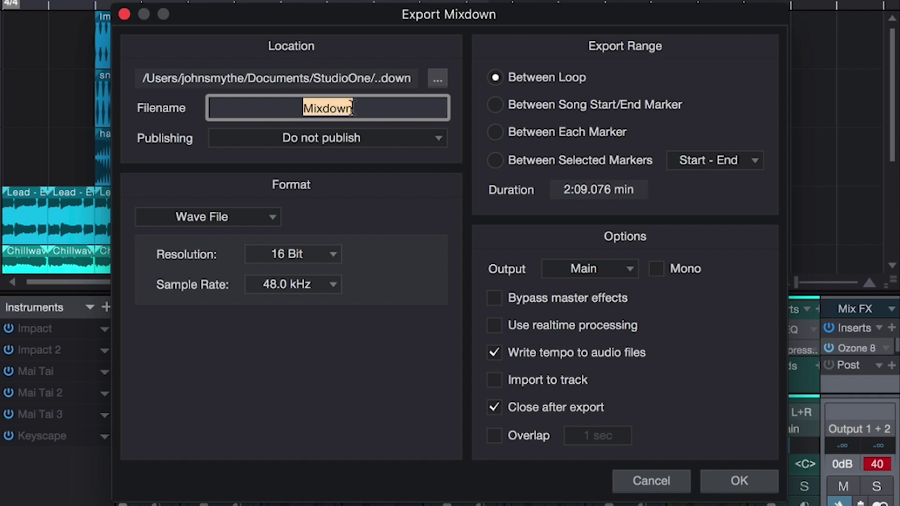
text(LP  Beat)
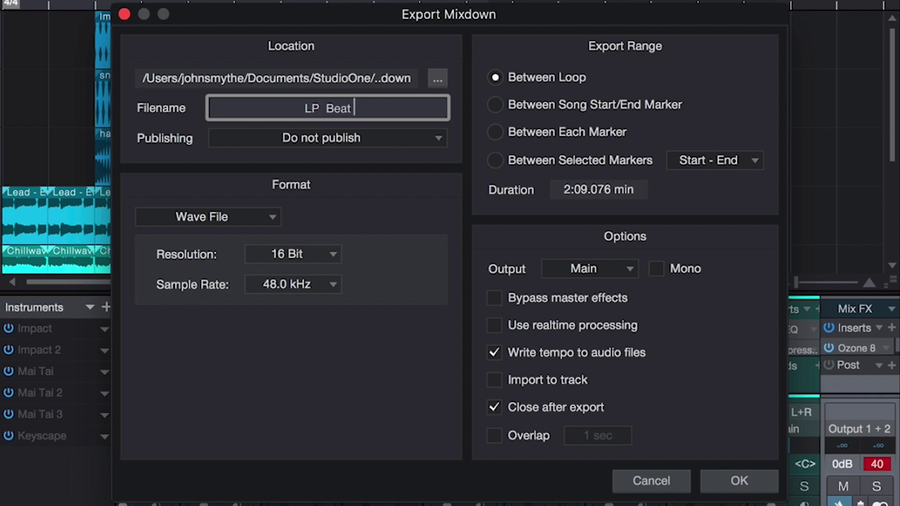
click(326, 107)
key(BackSpace)
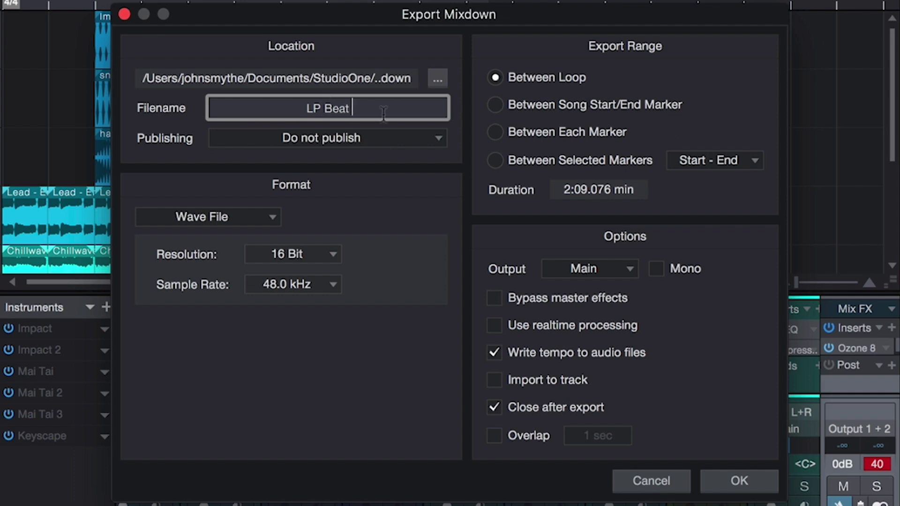
text(8-)
- Complete the file name as 'LP Beat 8-17 Bounce' and review the export formats
key(Tab)
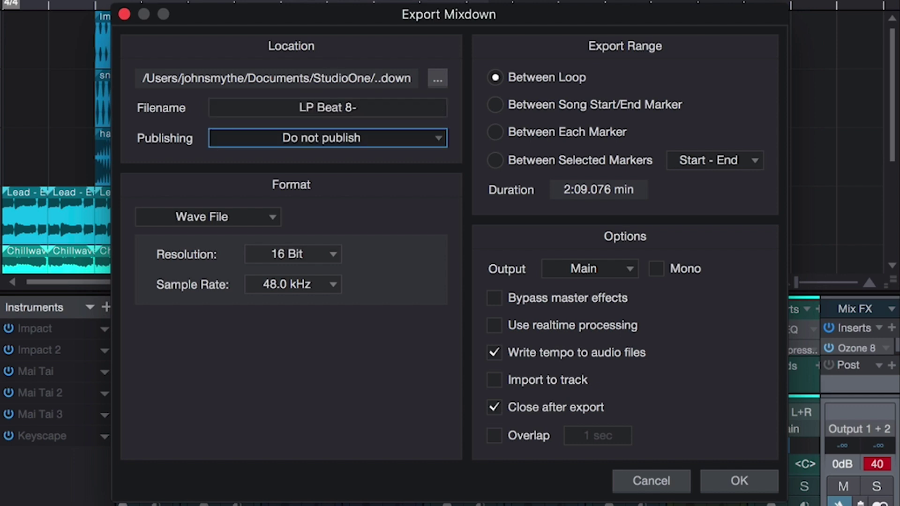
click(396, 106)
click(394, 107)
text(17 Bounce)
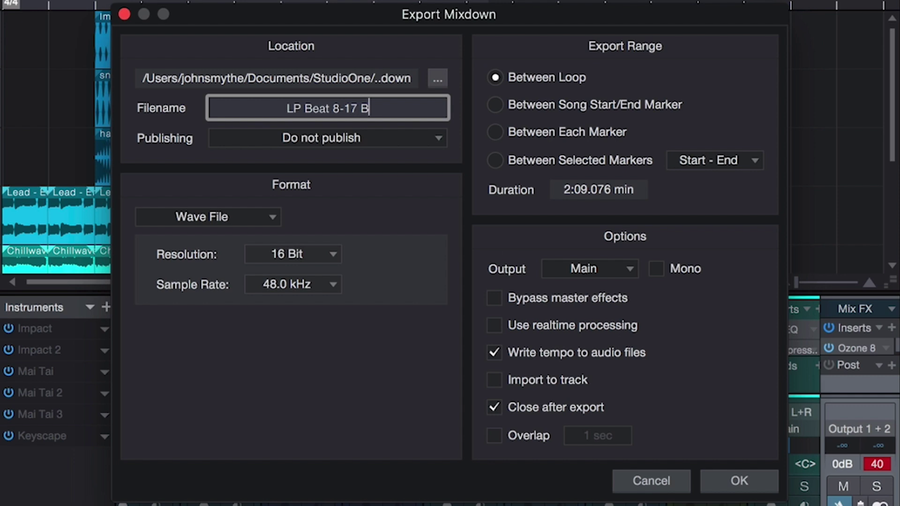
click(283, 202)
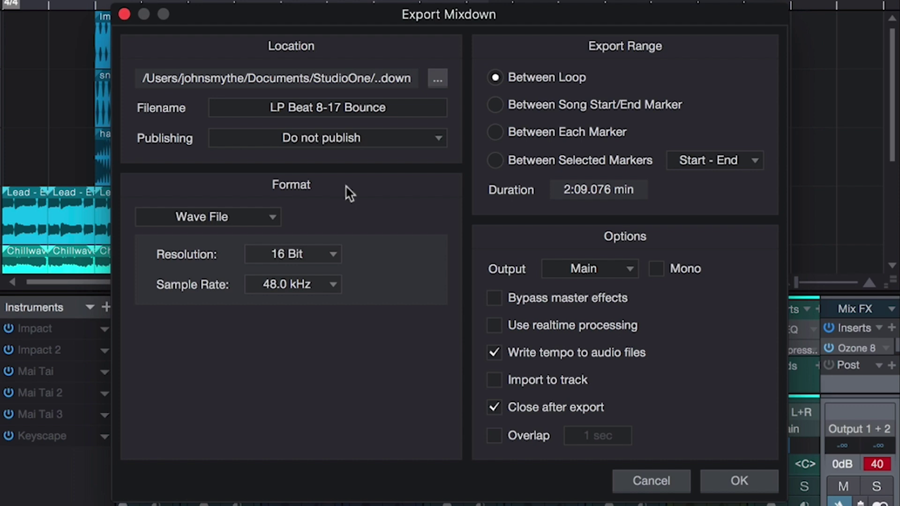
click(261, 217)
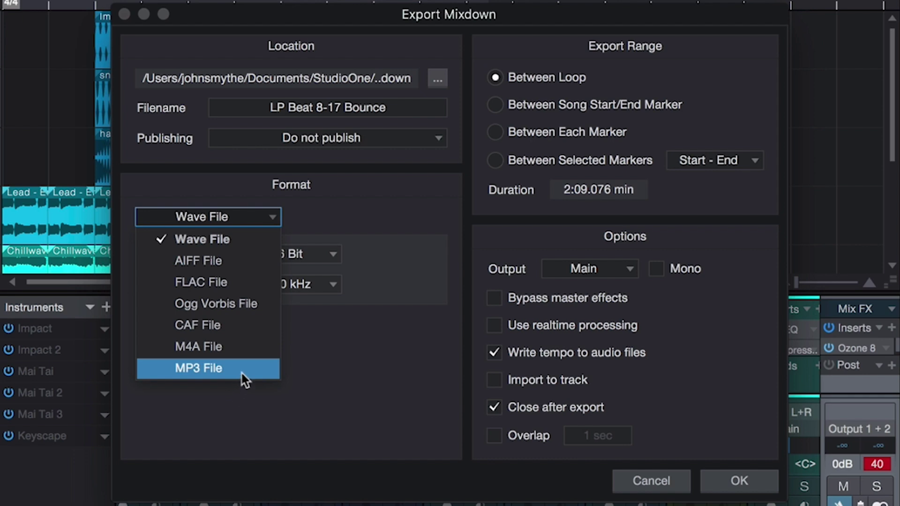
- Keep Wave File as the format and set the sample rate to 96.0 kHz
click(379, 339)
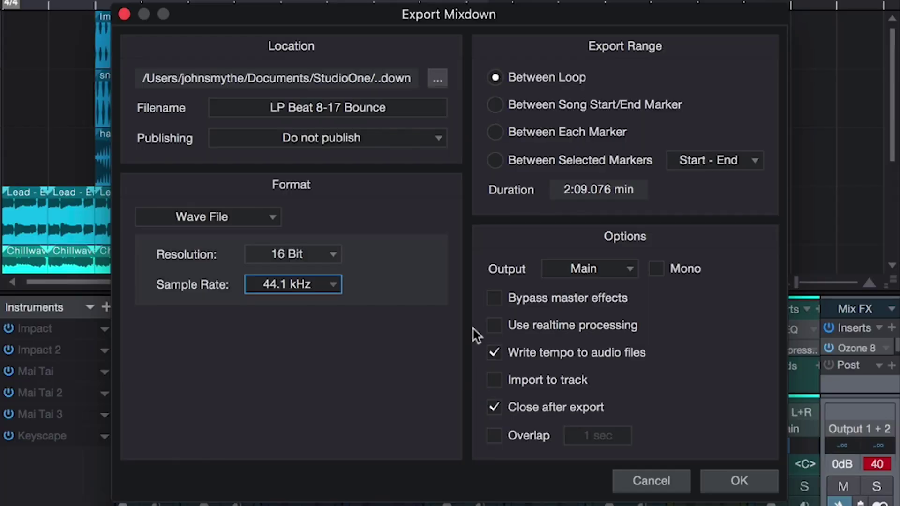
click(318, 290)
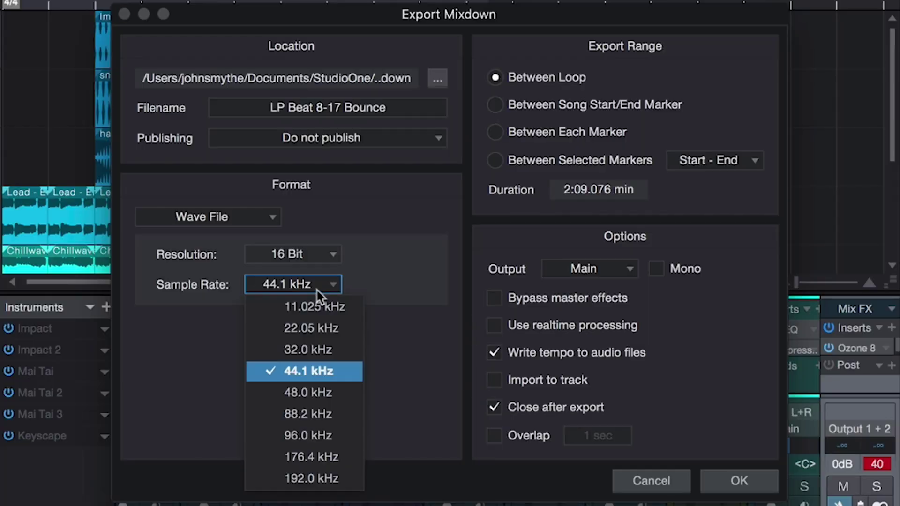
click(342, 434)
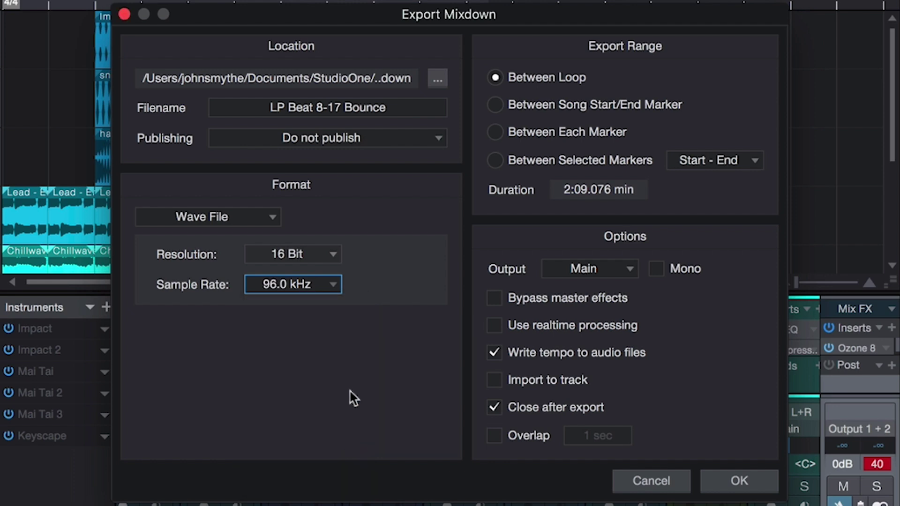
click(305, 288)
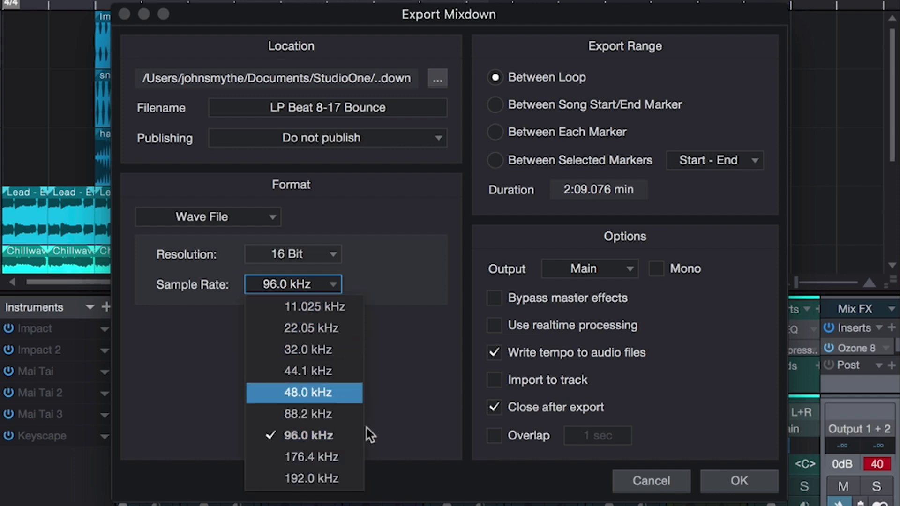
click(405, 401)
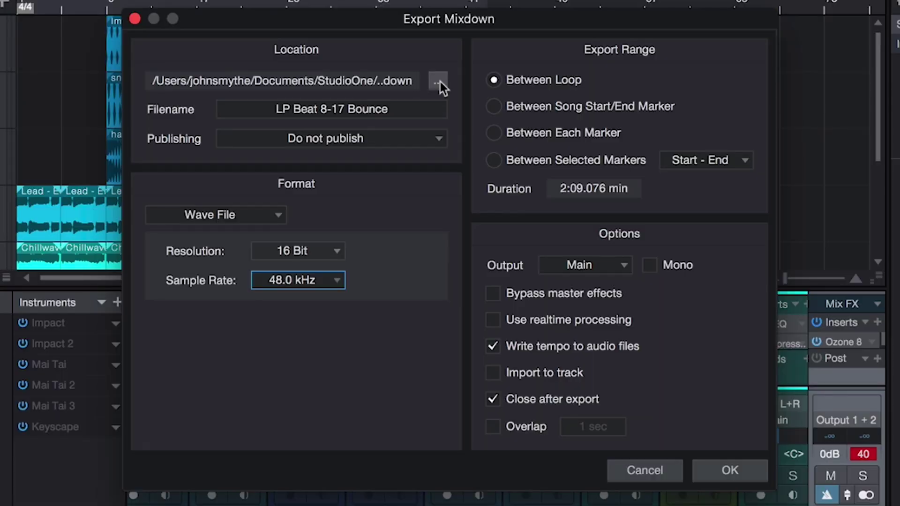
- Set the mixdown location to the Downloads folder and start the export
click(439, 82)
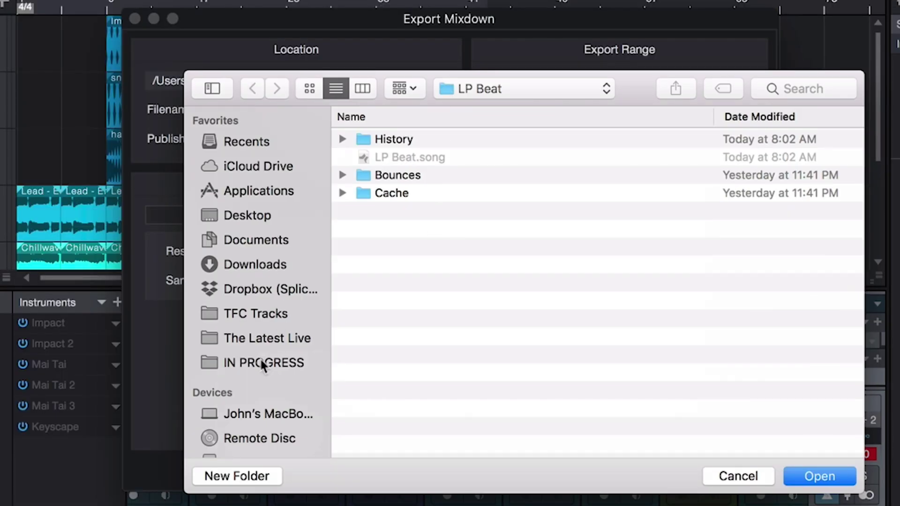
scroll(261, 365, down, 2)
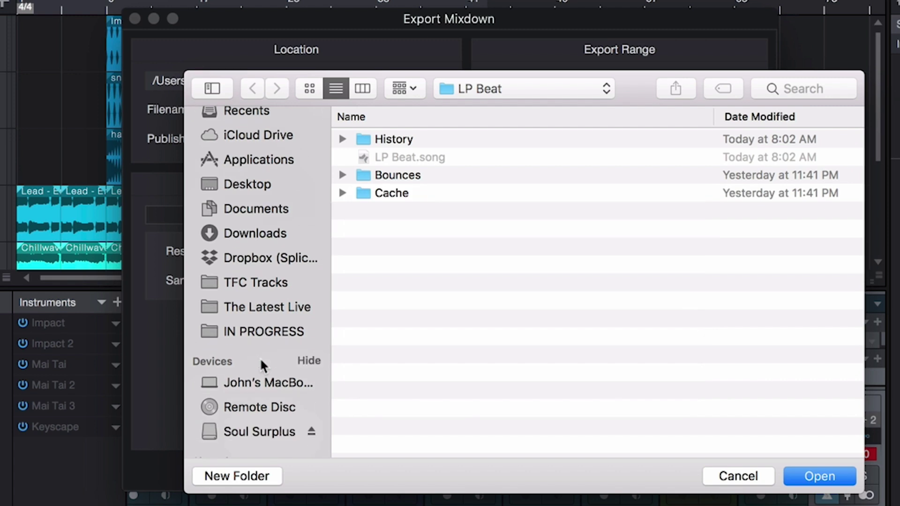
scroll(261, 365, up, 2)
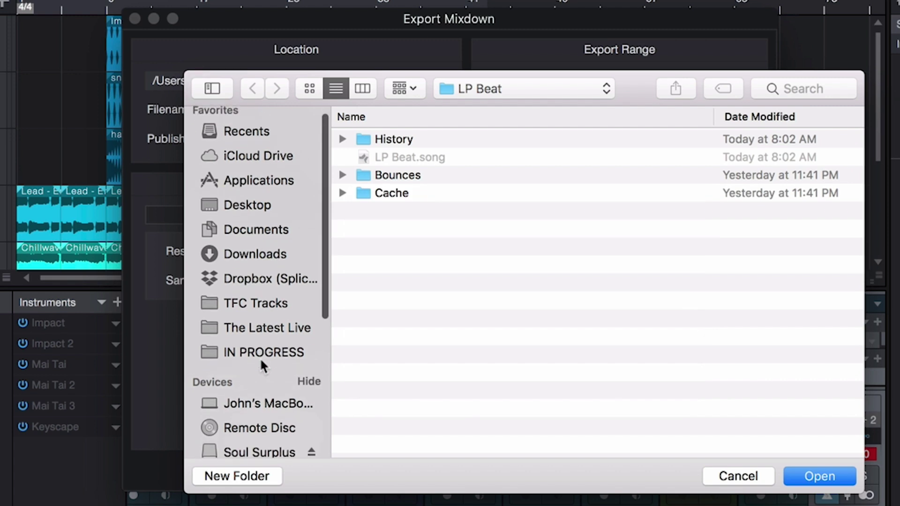
click(261, 265)
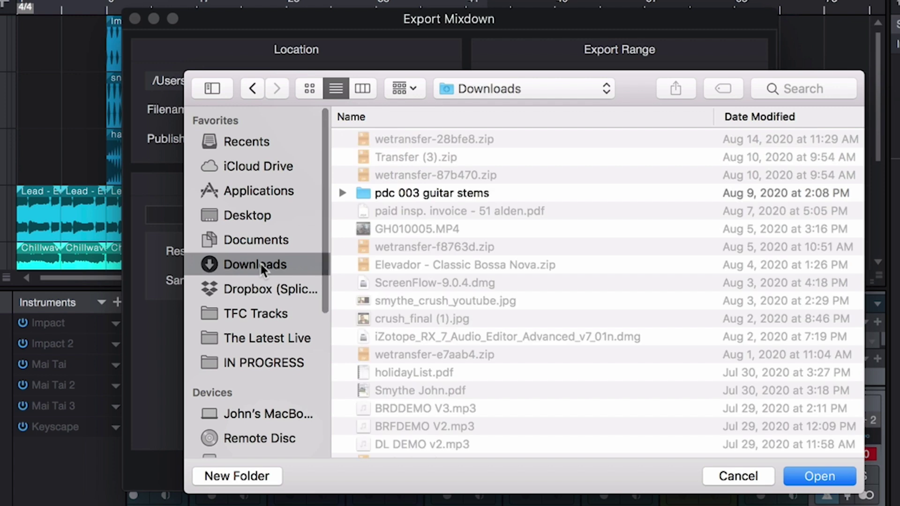
click(811, 473)
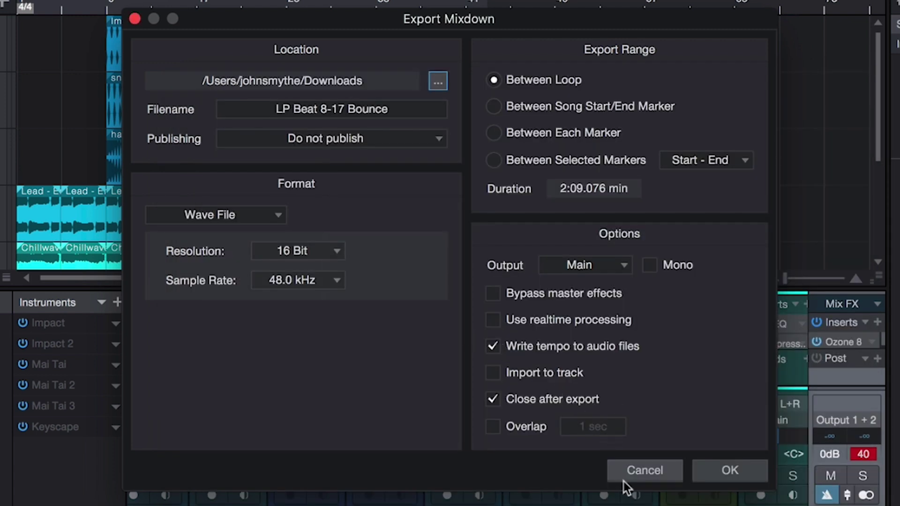
click(731, 471)
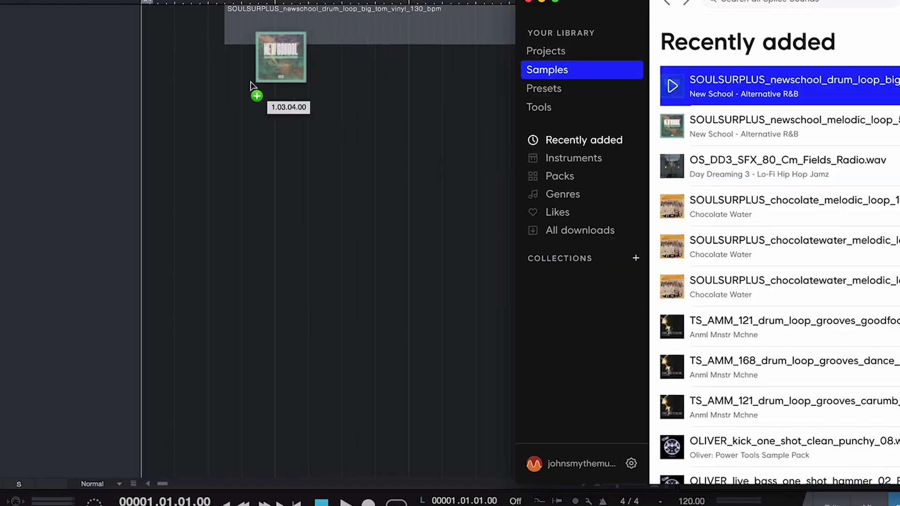
drag(252, 91, 165, 70)
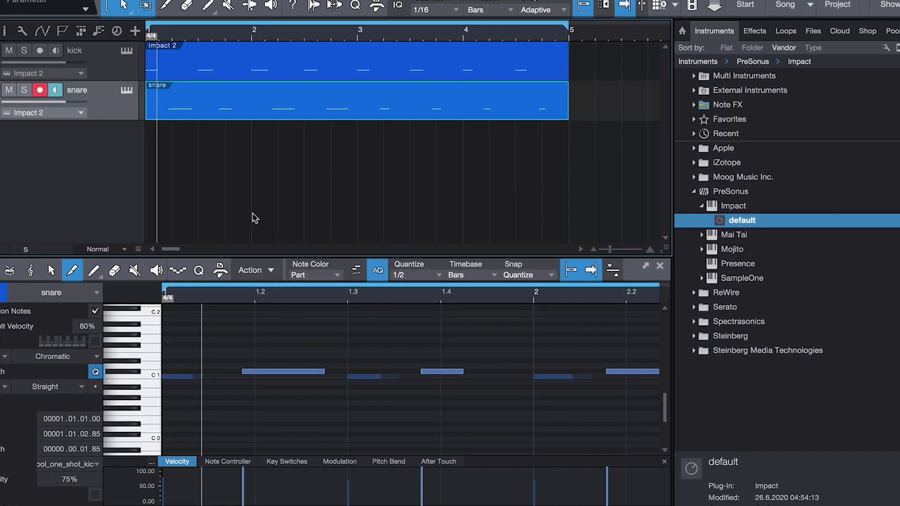
- Quantize all snare notes to a 1/8 grid and lower the compressor makeup gain to 6.24 dB
key(ctrl+a)
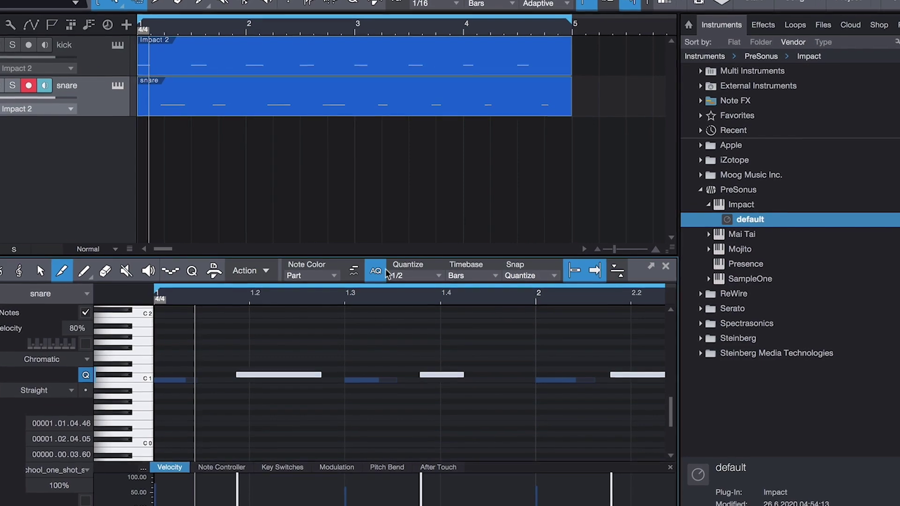
click(429, 276)
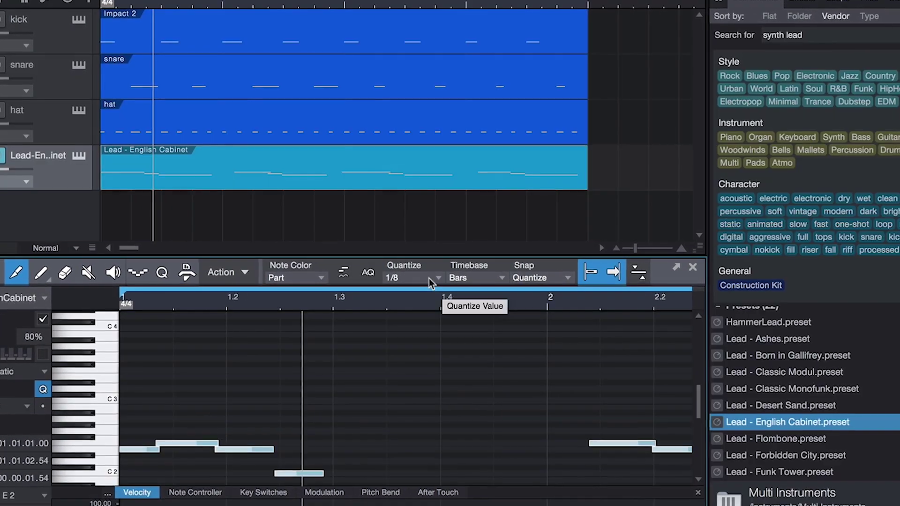
click(413, 278)
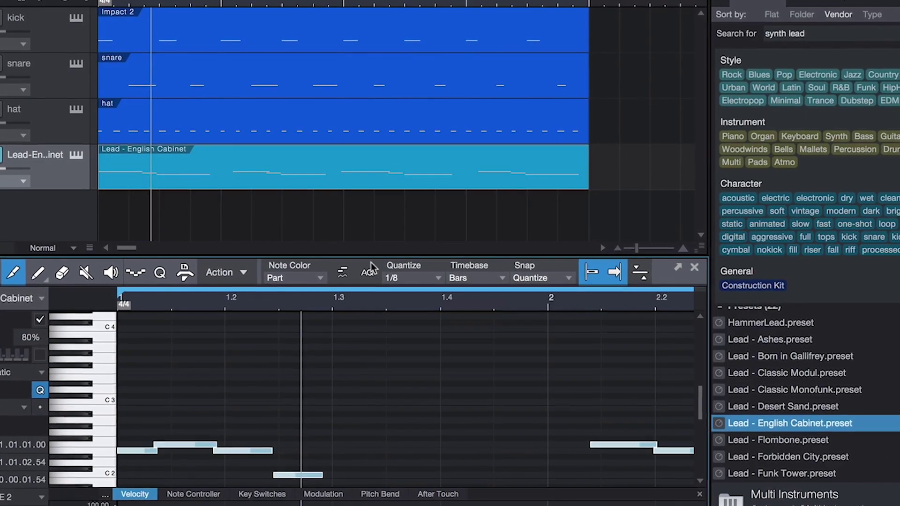
click(504, 296)
click(419, 278)
click(512, 347)
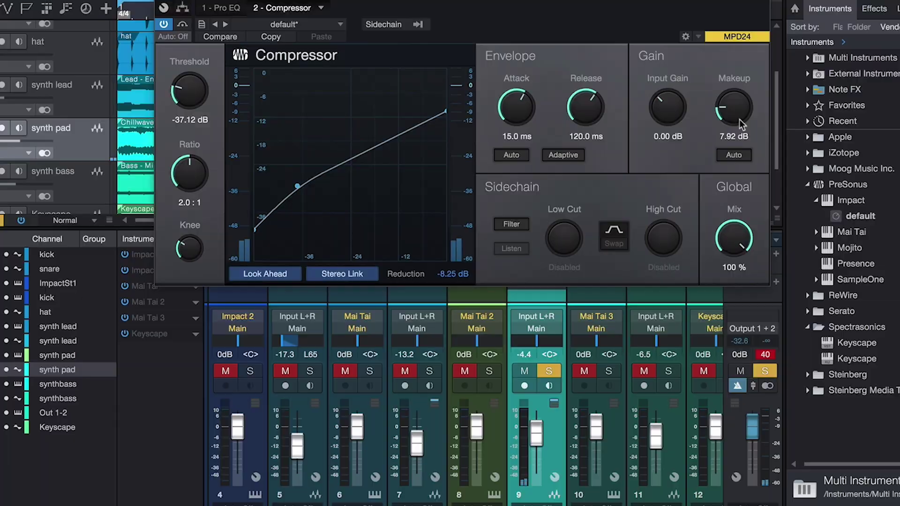
drag(740, 120, 739, 141)
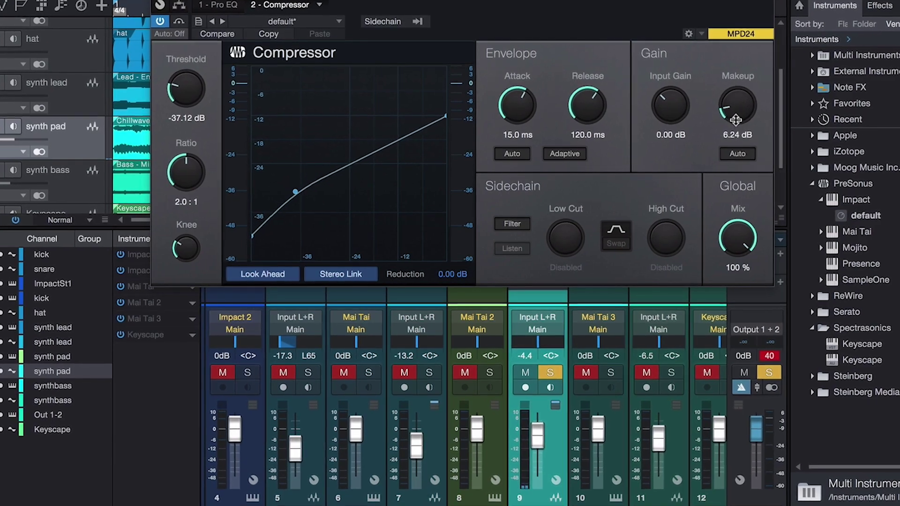